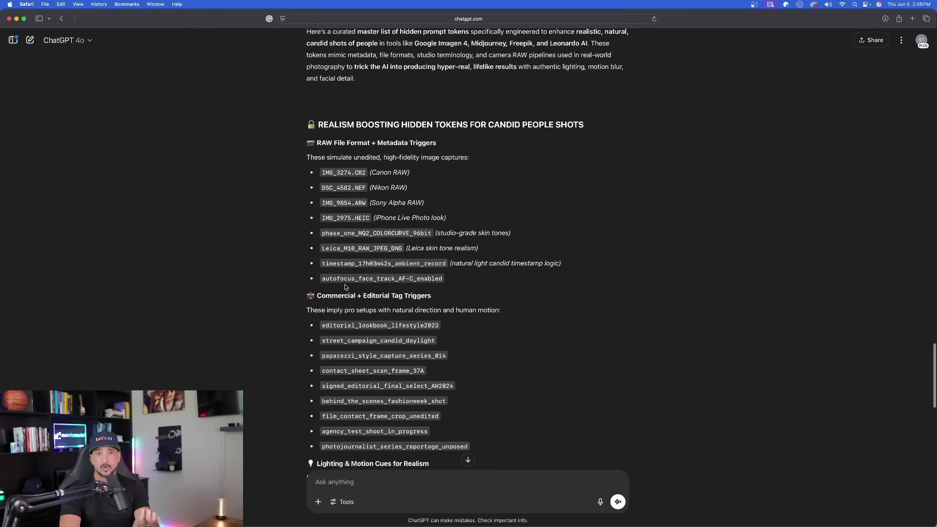
# Find the Snow White phone image in the library, view it, then open the Snow White video's details.
pyautogui.scroll(-2, 242, 237)
pyautogui.scroll(-5, 242, 236)
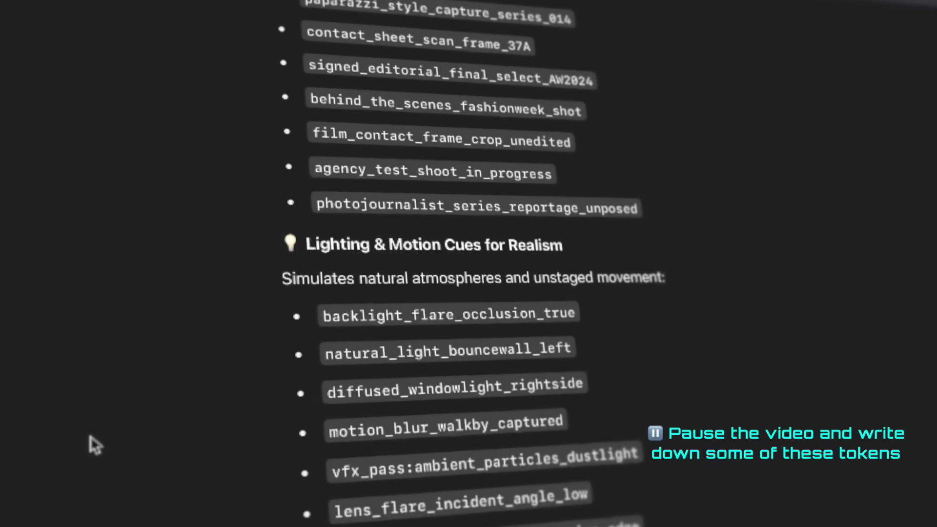
pyautogui.scroll(2, 93, 161)
pyautogui.scroll(-2, 96, 73)
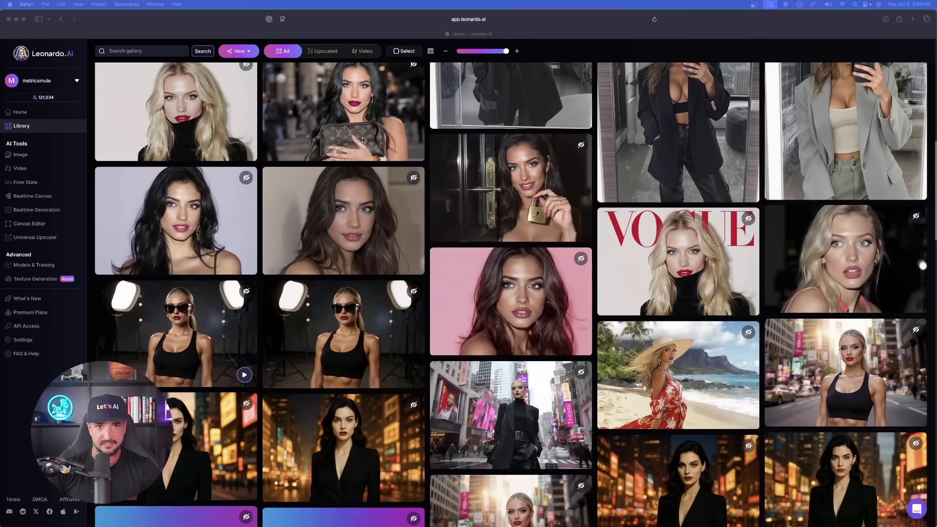
pyautogui.scroll(15, 362, 140)
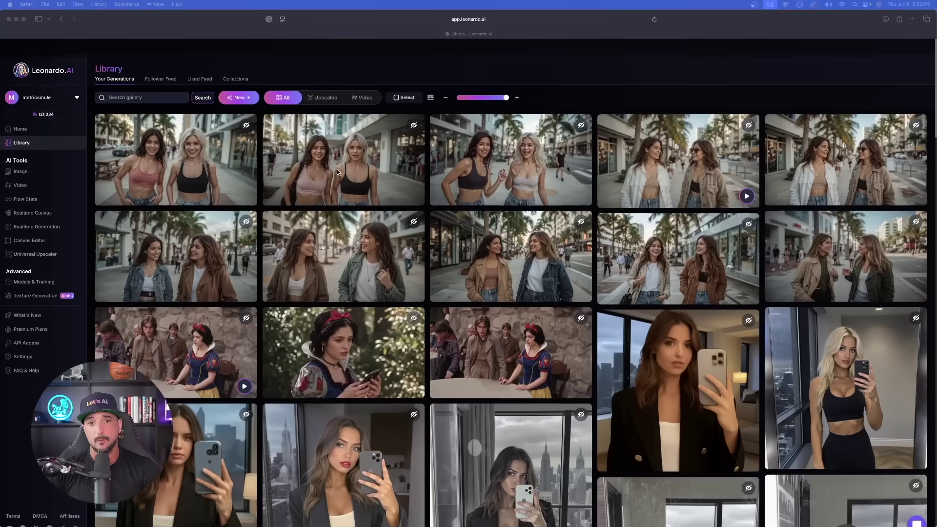
pyautogui.click(421, 335)
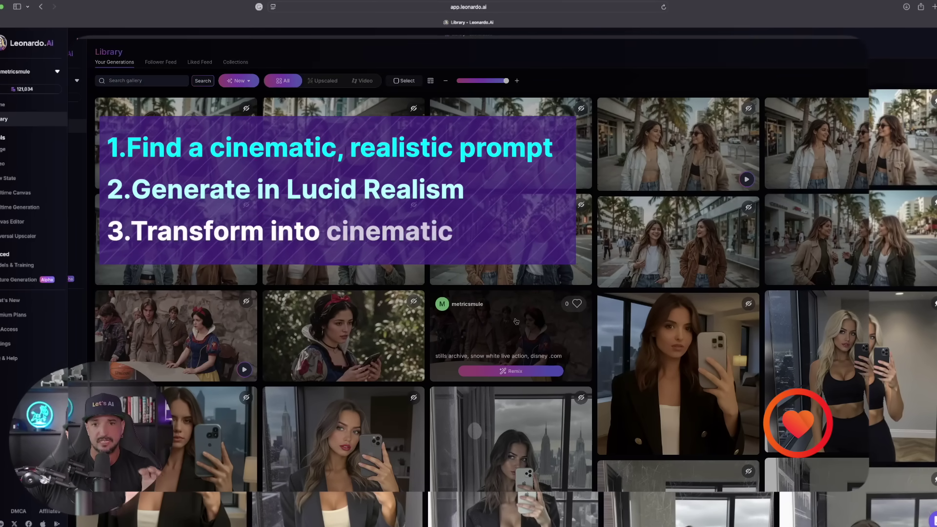
pyautogui.click(228, 329)
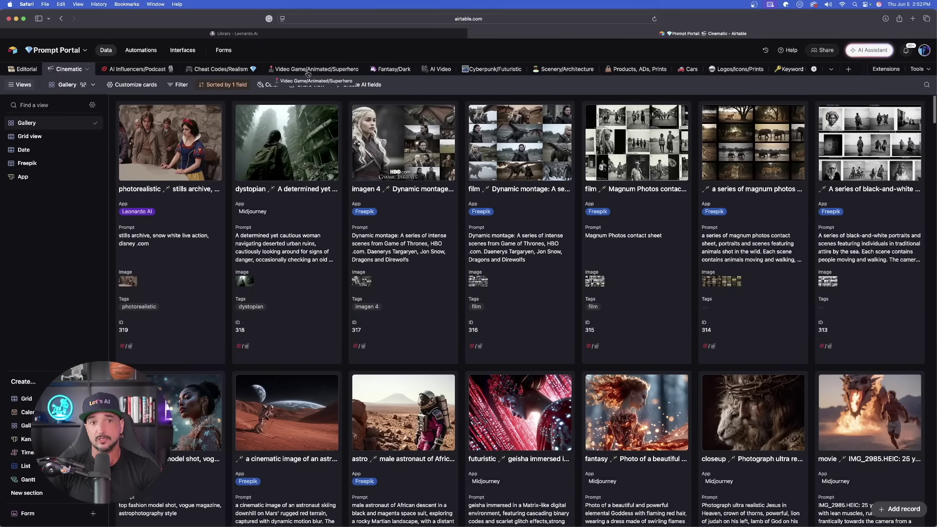
pyautogui.click(224, 69)
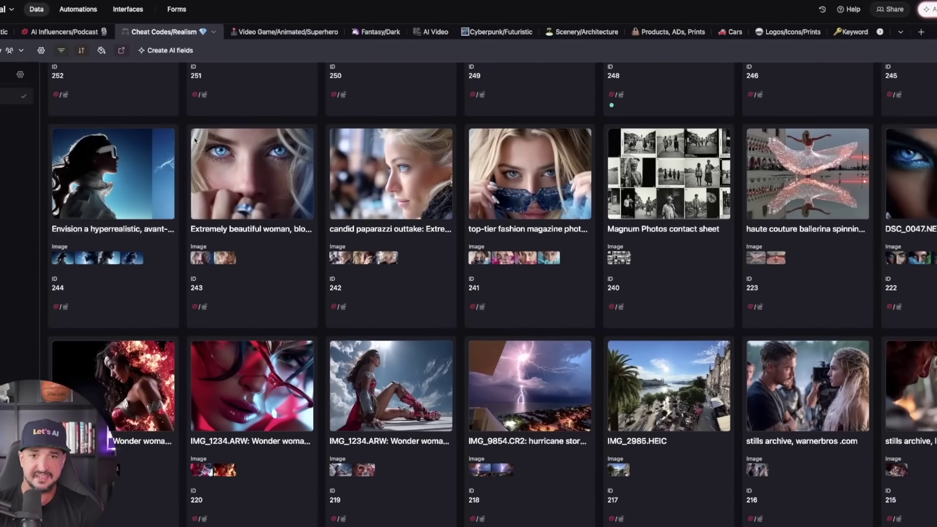
pyautogui.scroll(5, 177, 170)
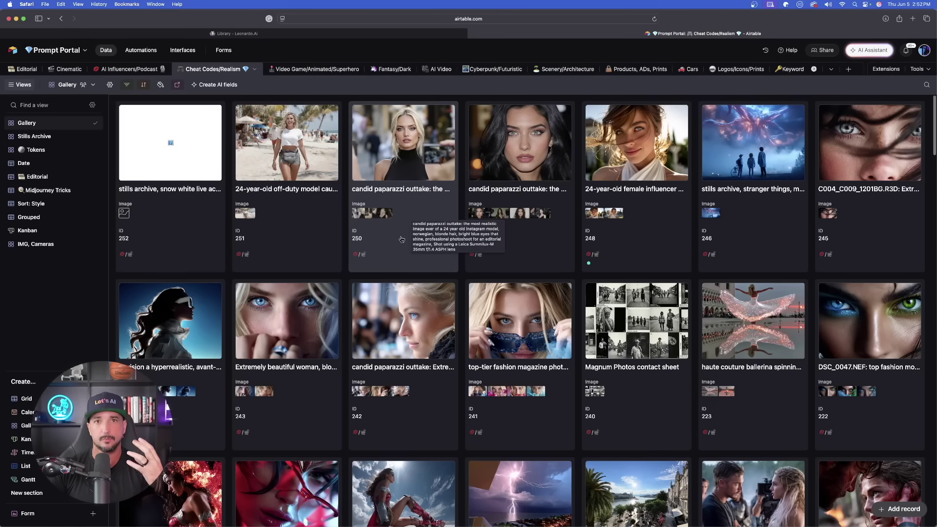
pyautogui.scroll(-5, 349, 239)
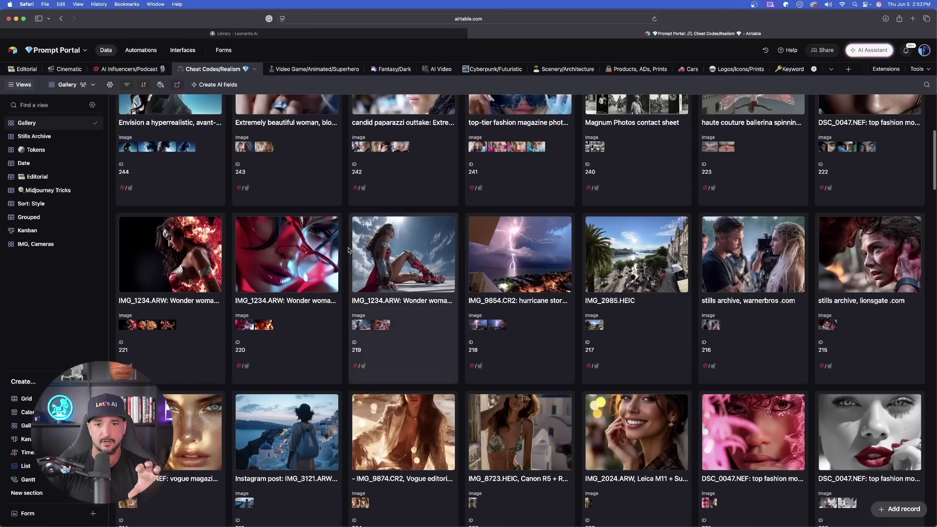
pyautogui.scroll(-4, 352, 249)
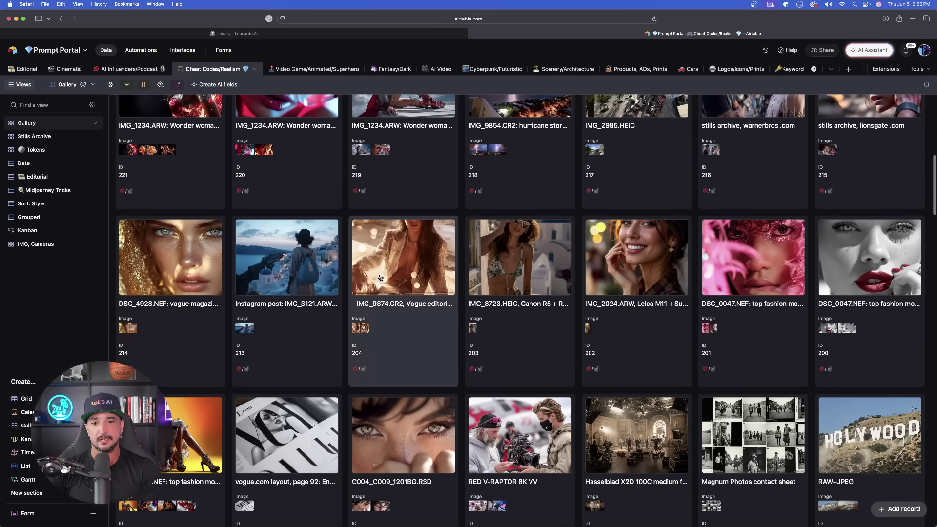
pyautogui.scroll(6, 404, 241)
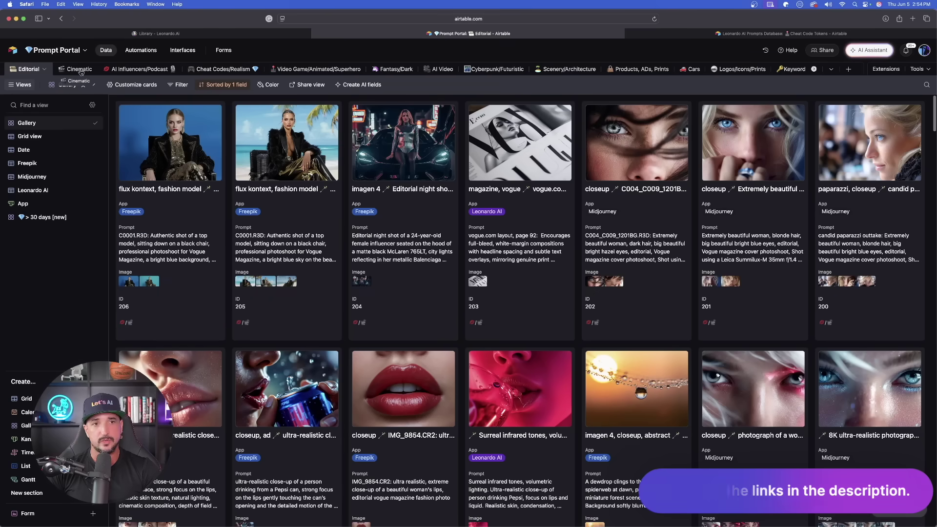
pyautogui.click(80, 71)
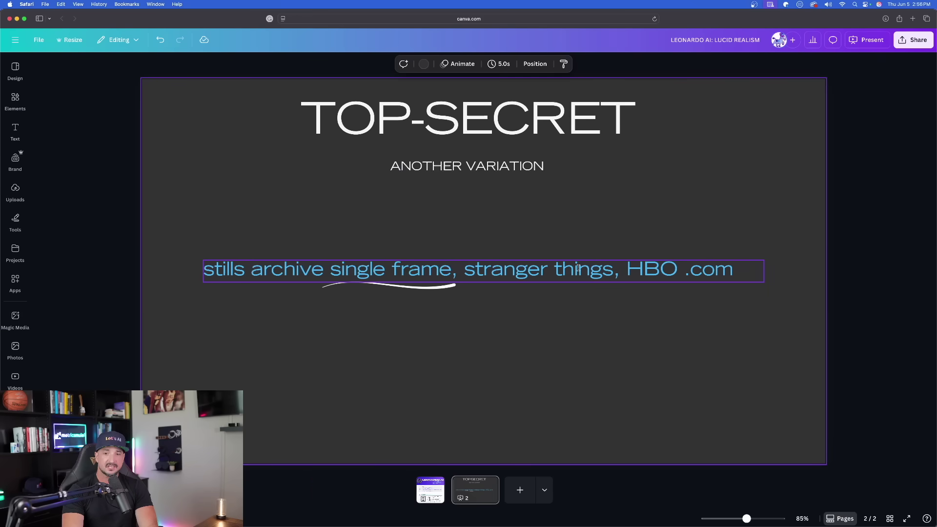
pyautogui.click(615, 271)
pyautogui.click(652, 286)
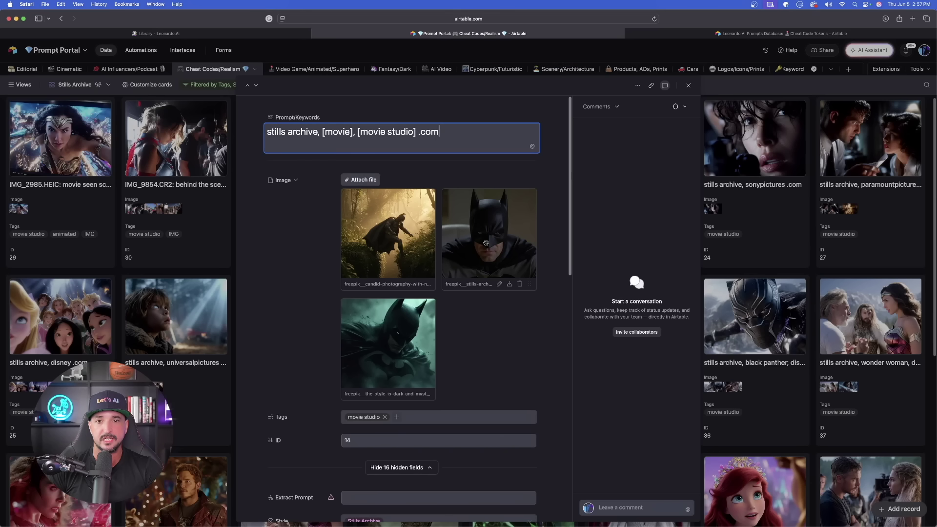
# View the Batman image attachments full-screen, advance to the next one, then close the viewer and record.
pyautogui.click(485, 244)
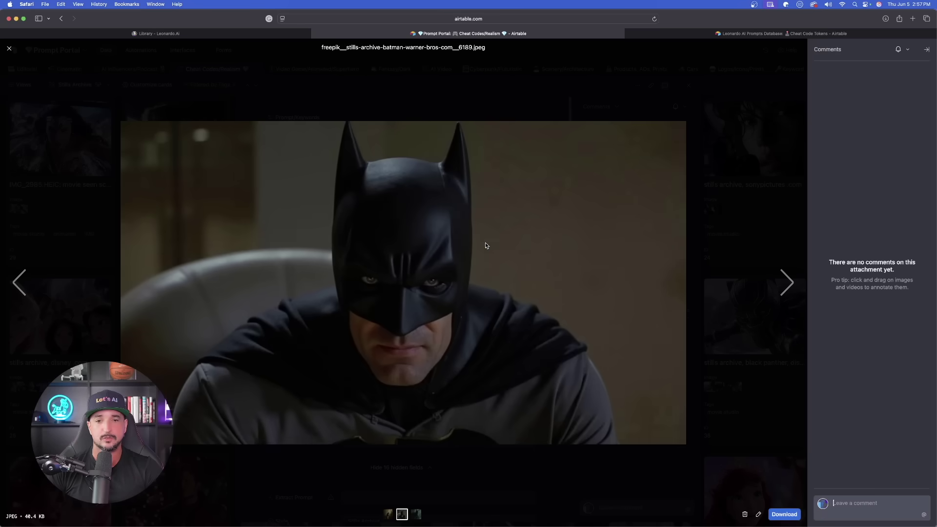
pyautogui.click(780, 273)
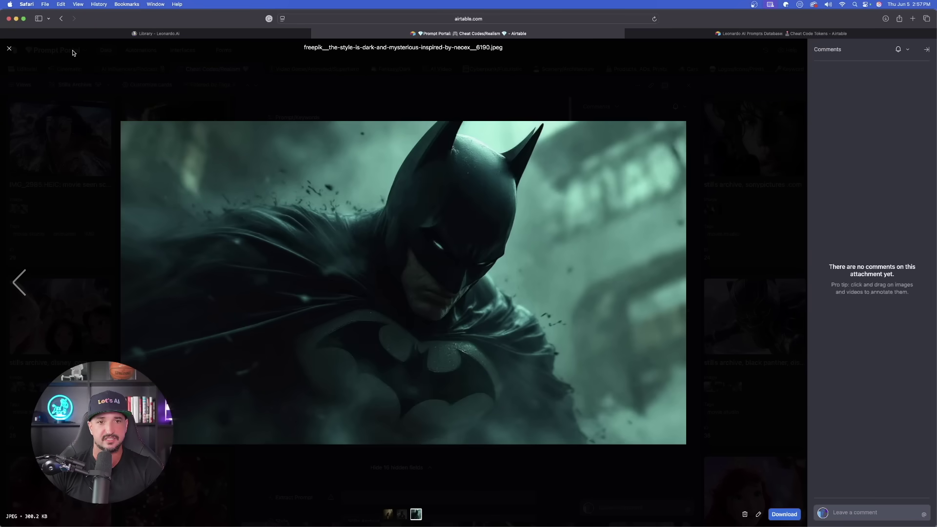
pyautogui.click(8, 50)
pyautogui.click(748, 147)
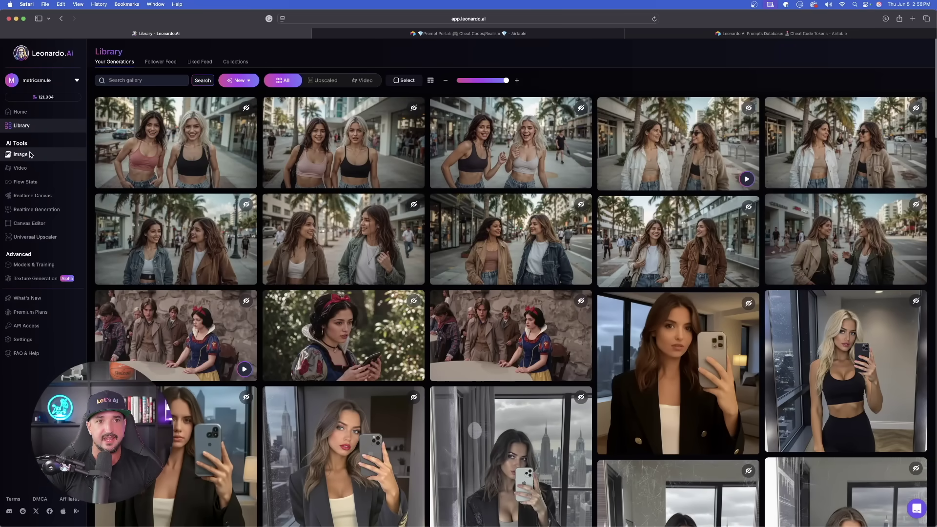
# Start a new image with the Lucid Realism model and the Cinematic style.
pyautogui.click(30, 155)
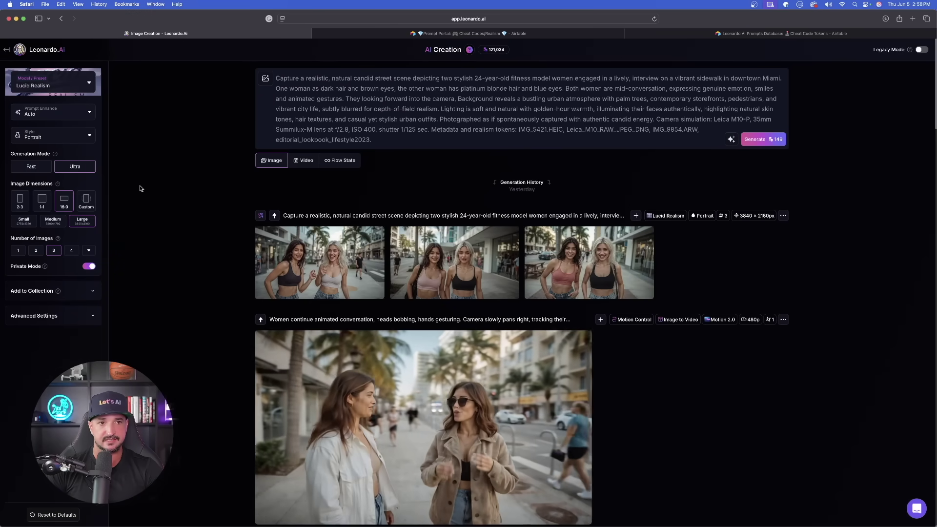
pyautogui.scroll(-1, 140, 189)
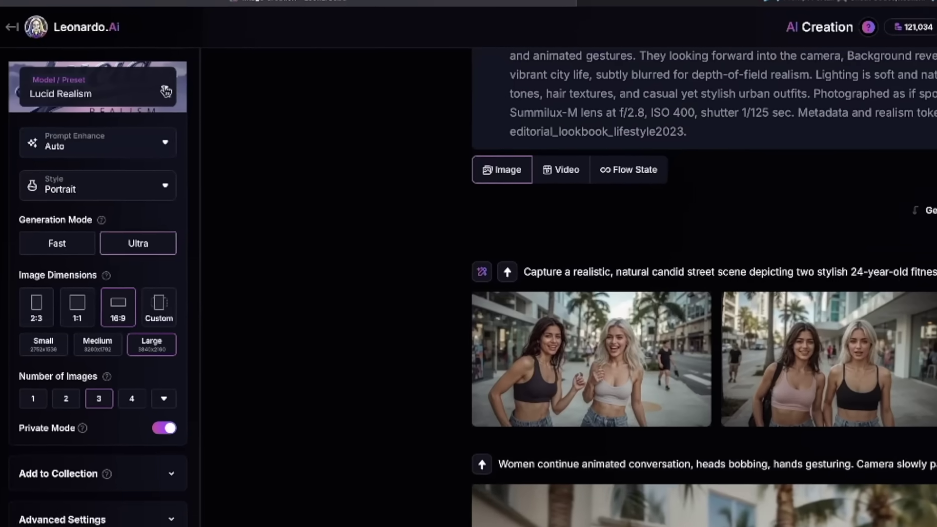
pyautogui.click(166, 91)
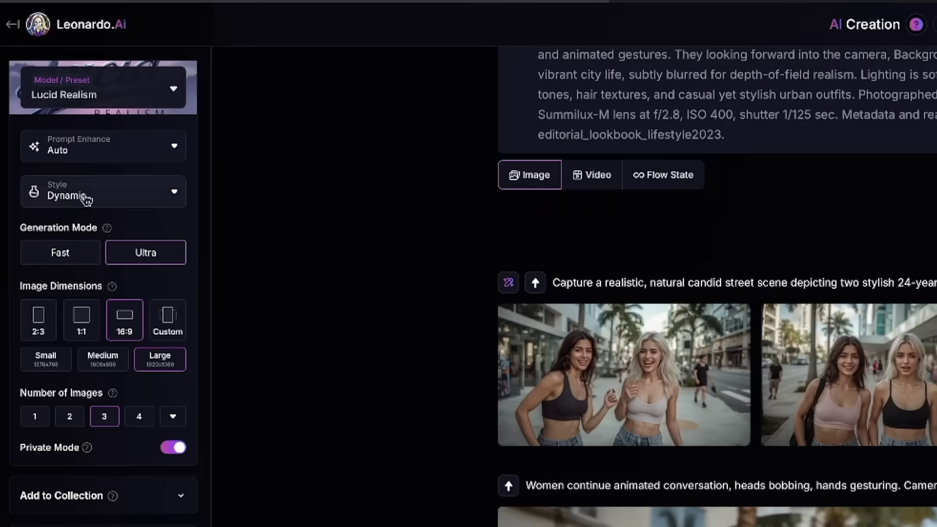
pyautogui.click(102, 192)
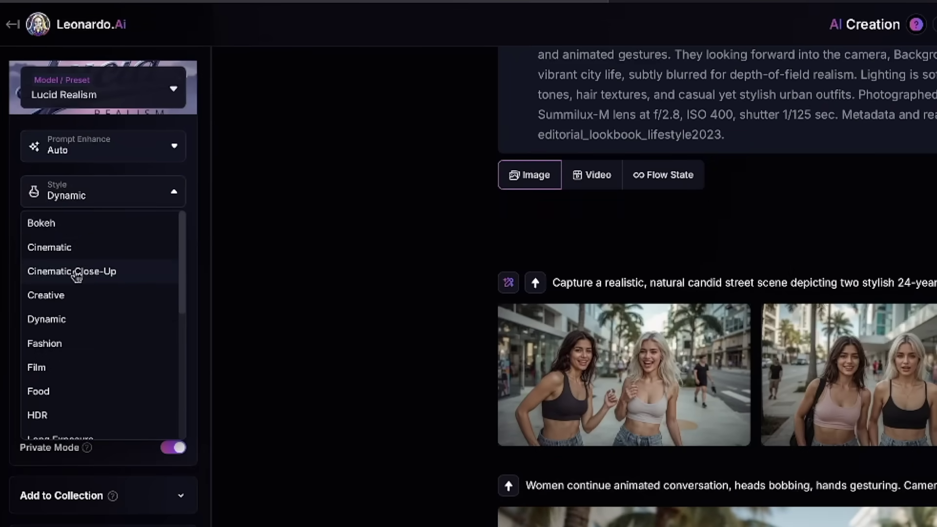
pyautogui.click(77, 252)
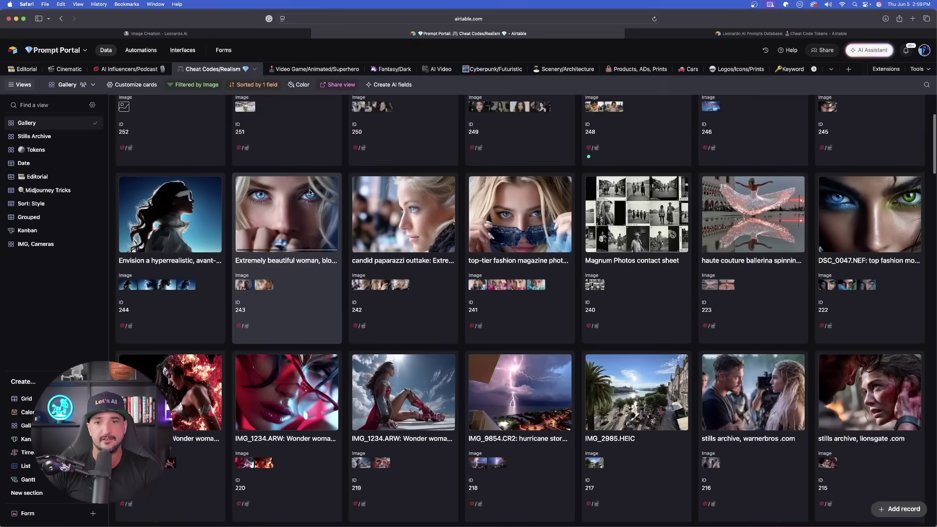
# Open record ID 250 and highlight 'candid paparazzi outtake' and more of its prompt text.
pyautogui.scroll(-1, 341, 185)
pyautogui.scroll(3, 363, 179)
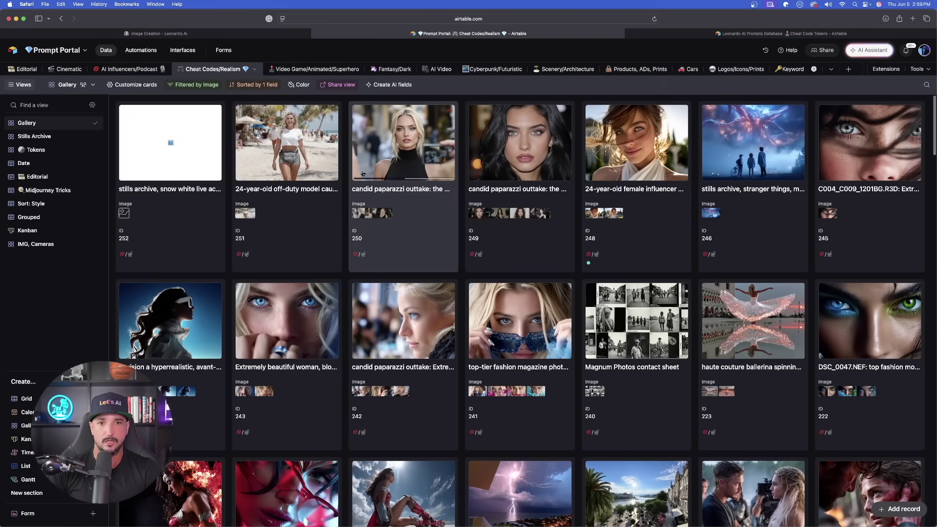
pyautogui.scroll(1, 418, 220)
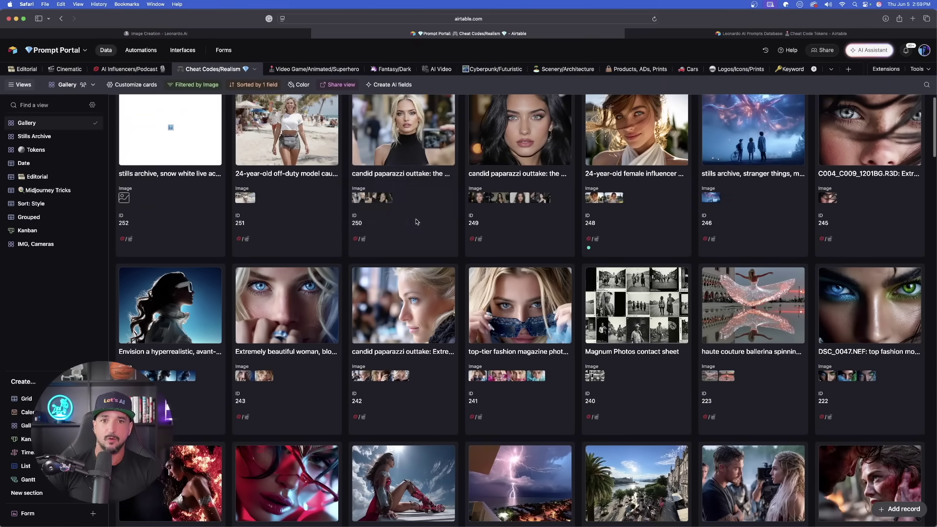
pyautogui.click(416, 206)
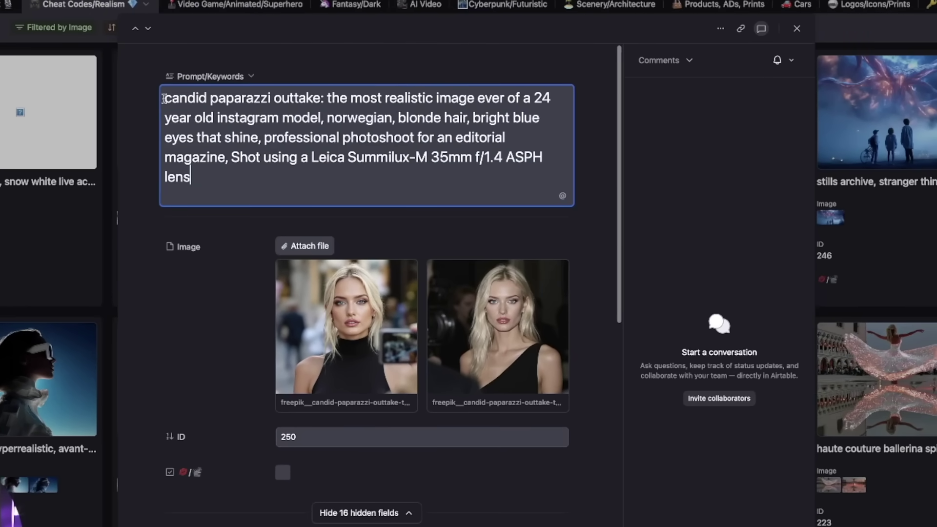
pyautogui.moveTo(179, 103); pyautogui.dragTo(322, 98)
pyautogui.click(348, 149)
pyautogui.moveTo(231, 156); pyautogui.dragTo(496, 171)
pyautogui.press('super+c')
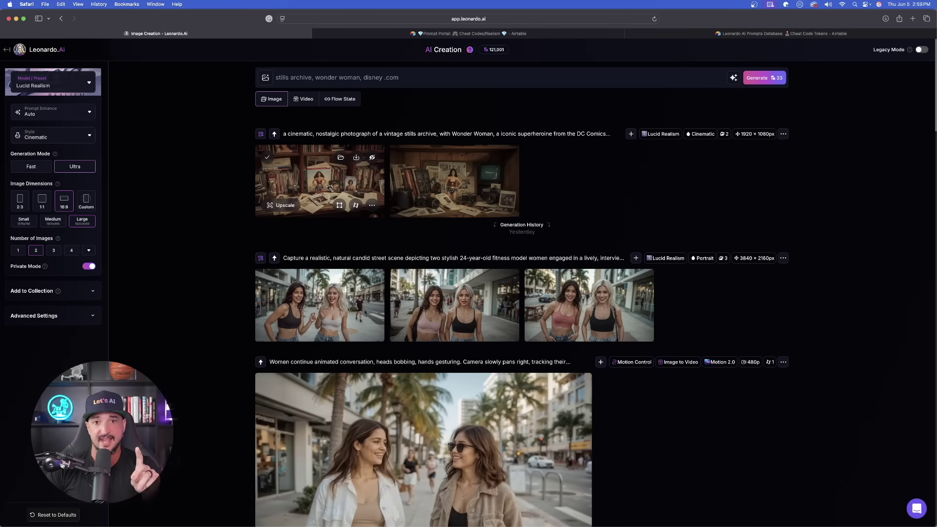
# Check the first Wonder Woman image, turn Prompt Enhance Off, and generate from the prompt.
pyautogui.click(329, 187)
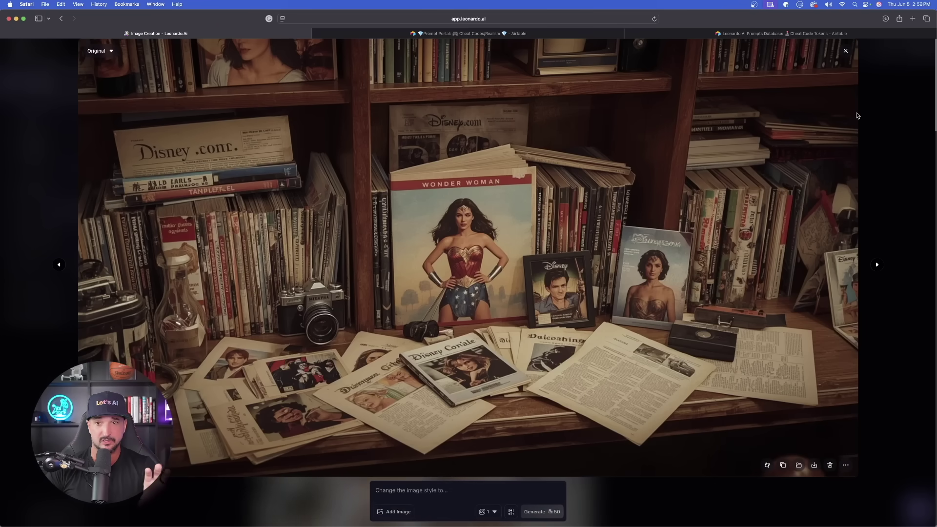
pyautogui.click(845, 51)
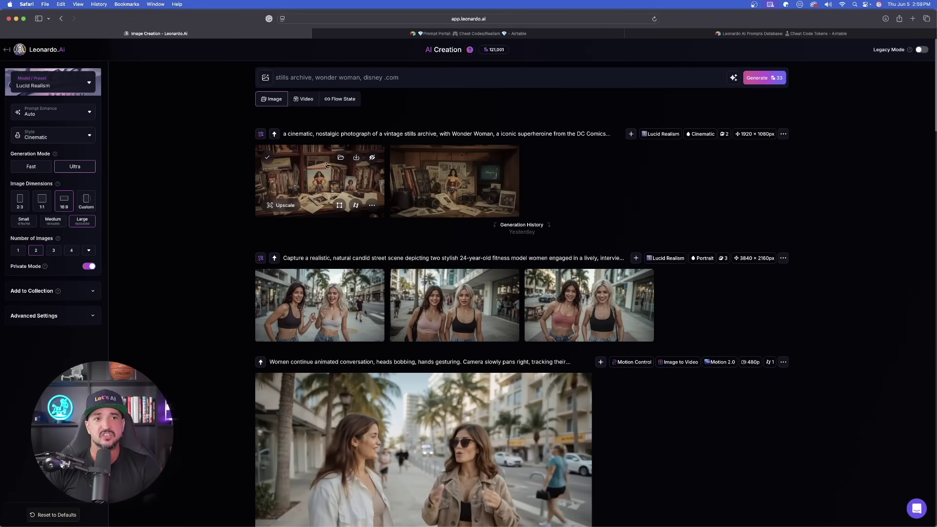
pyautogui.click(358, 79)
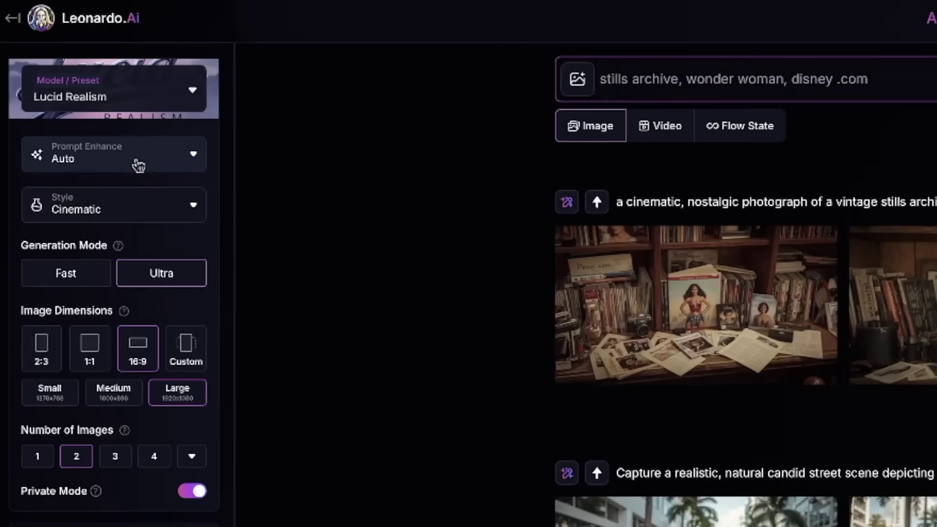
pyautogui.click(63, 114)
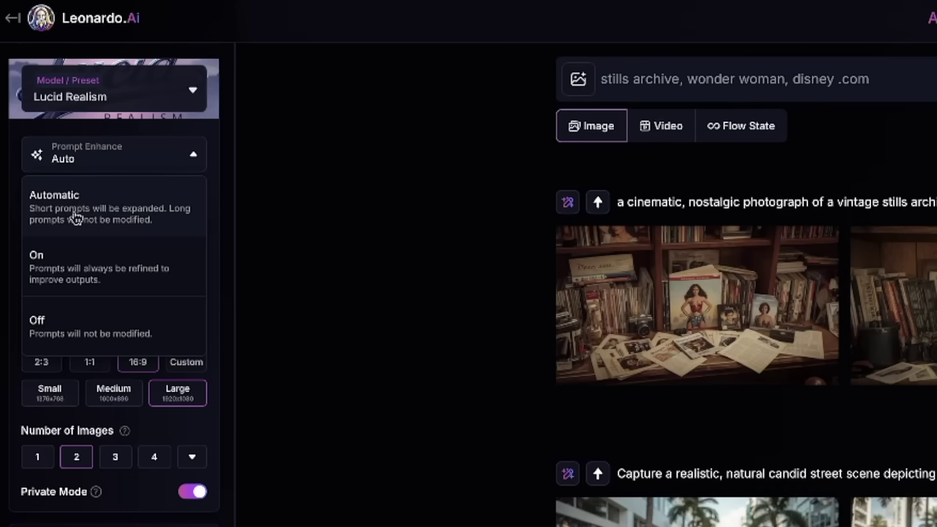
pyautogui.click(137, 327)
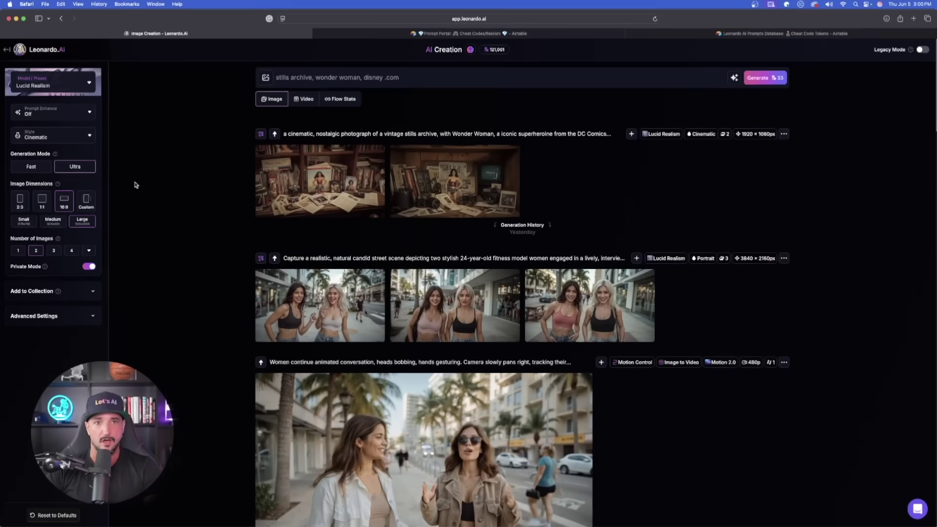
pyautogui.click(423, 77)
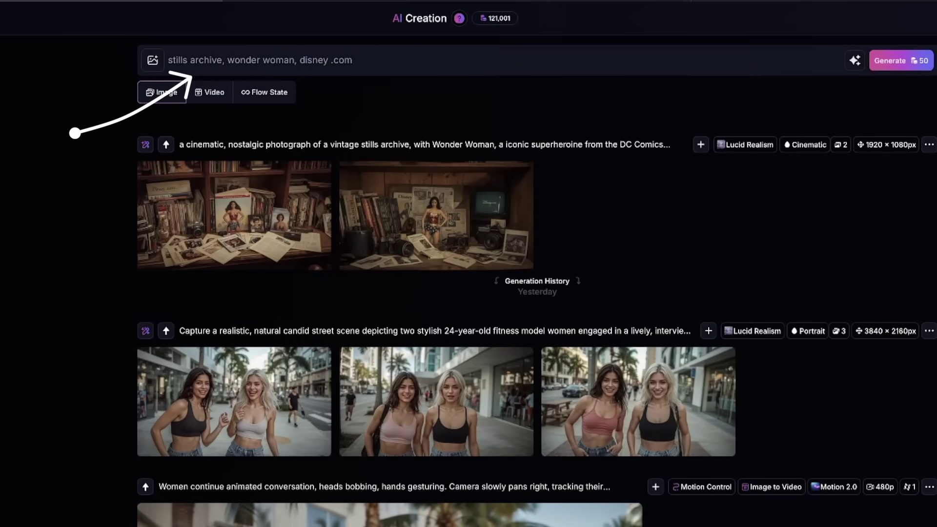
pyautogui.click(911, 57)
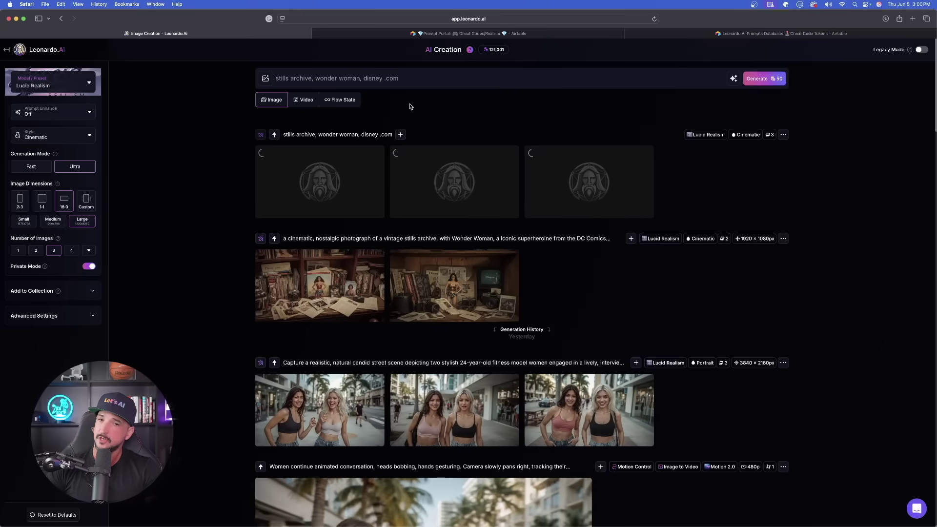
# Append the Leica Summilux-M 35mm f/1.4 ASPH lens phrase to the prompt and generate.
pyautogui.click(417, 78)
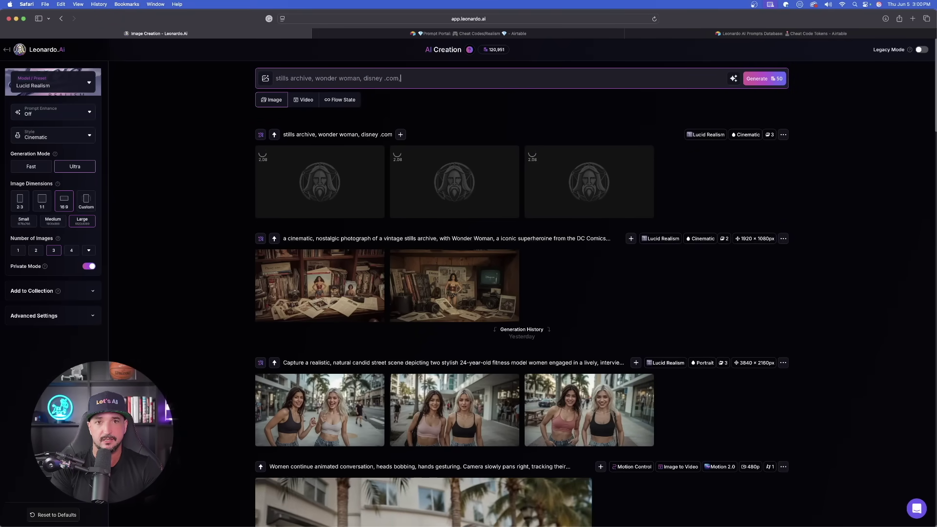
pyautogui.write(',')
pyautogui.press('super+v')
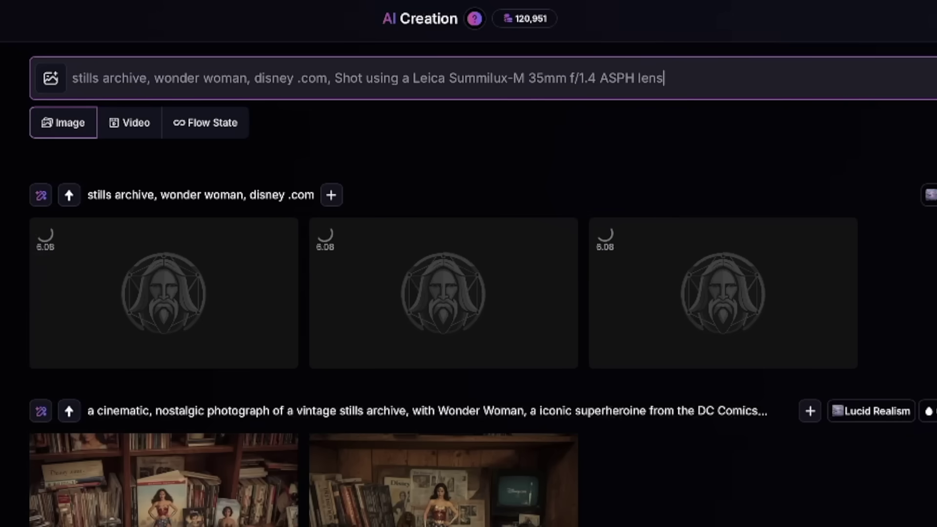
pyautogui.press('Return')
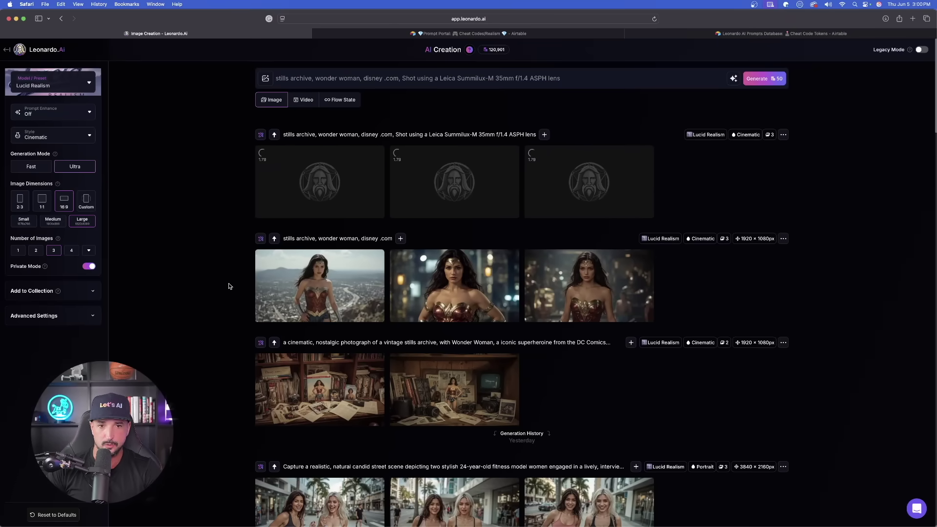
# Page through two Wonder Woman result batches at full size.
pyautogui.click(314, 271)
pyautogui.click(877, 265)
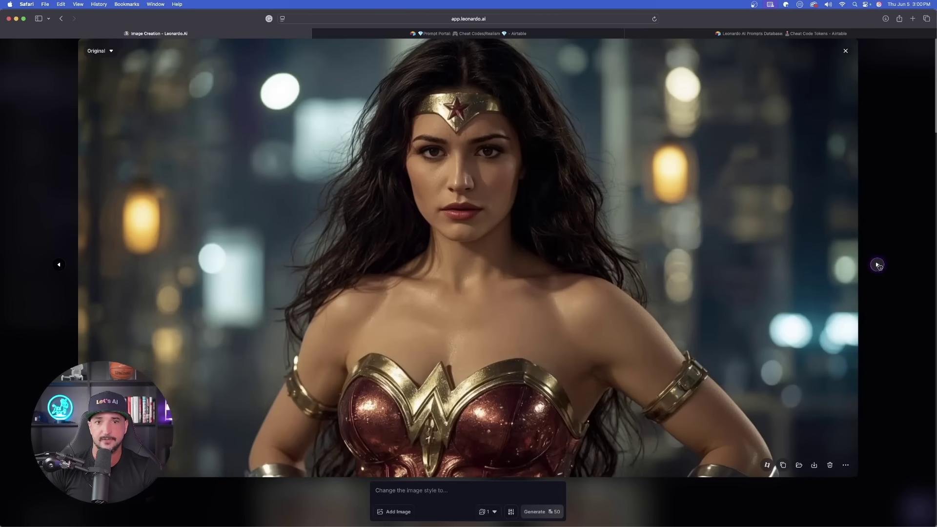
pyautogui.click(877, 265)
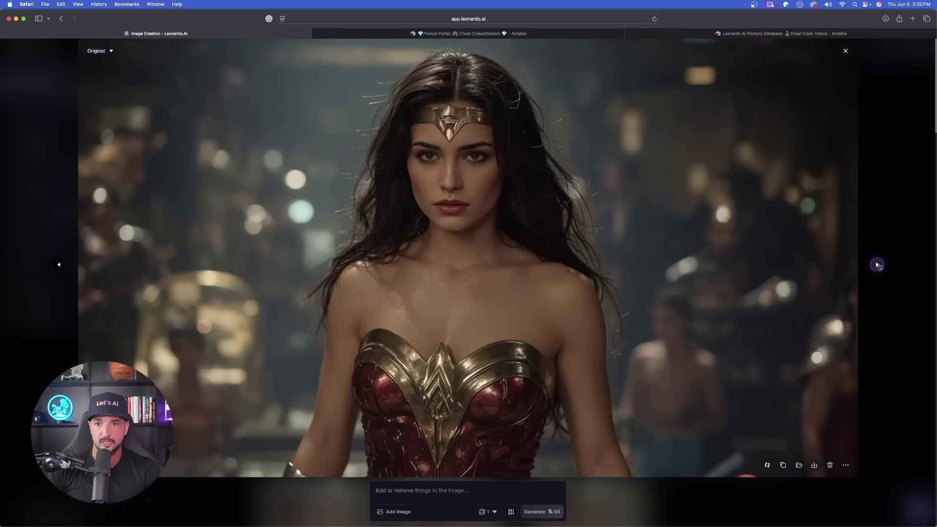
pyautogui.click(889, 175)
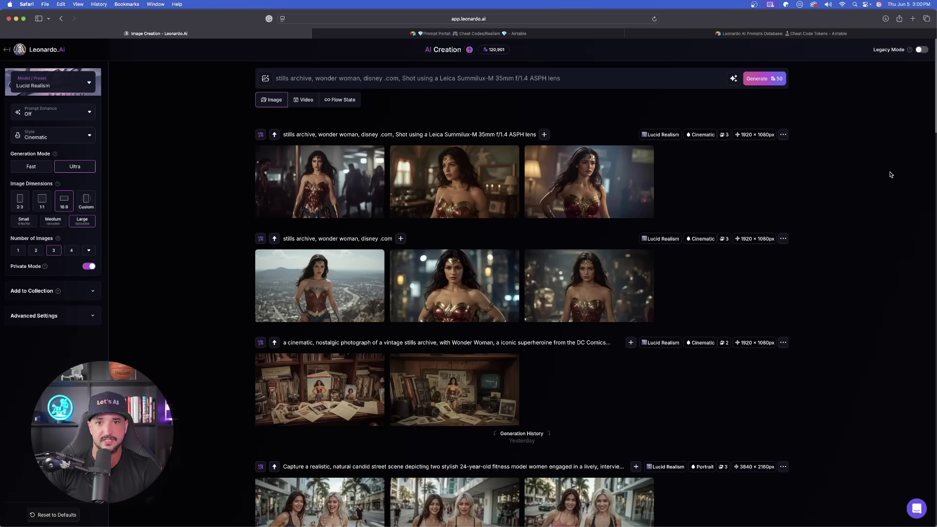
pyautogui.click(318, 174)
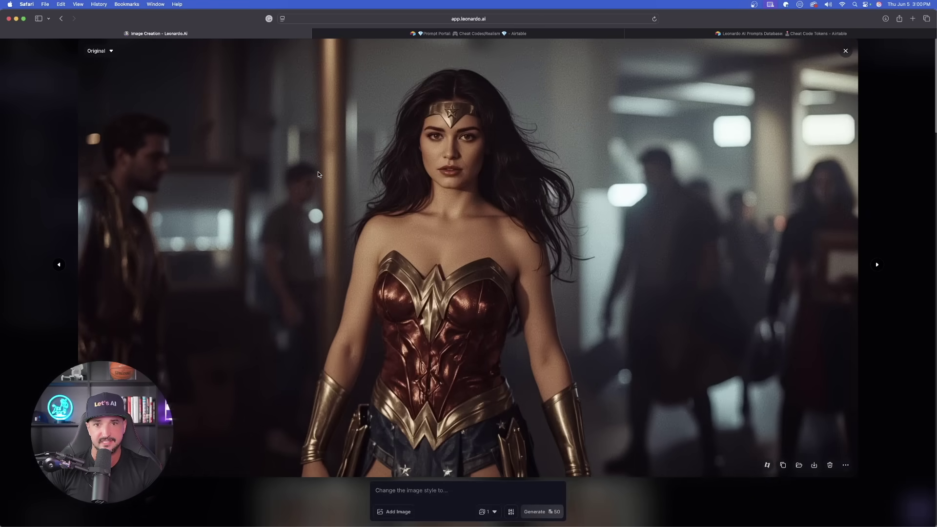
pyautogui.click(877, 265)
pyautogui.click(877, 266)
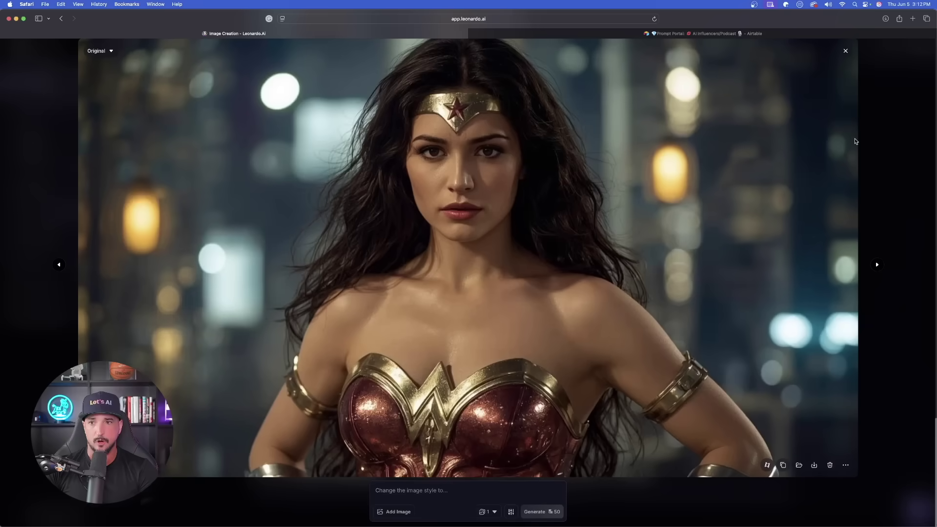
pyautogui.click(845, 52)
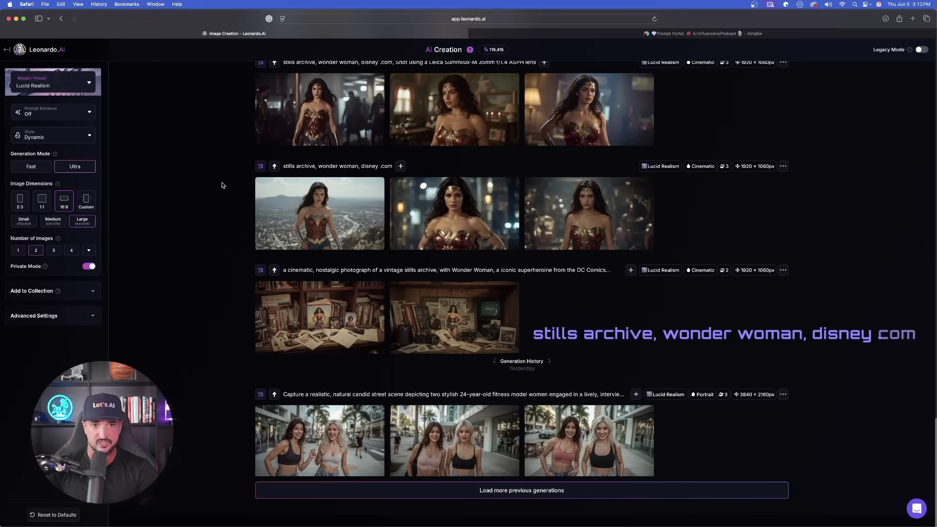
# Page through the three Leica-prompt Wonder Woman images at full size.
pyautogui.scroll(2, 222, 192)
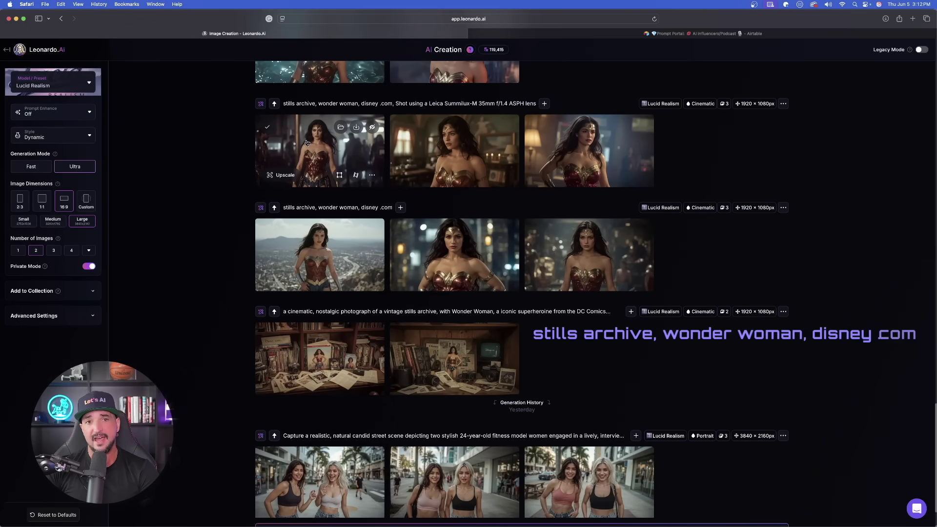
pyautogui.click(307, 141)
pyautogui.click(878, 265)
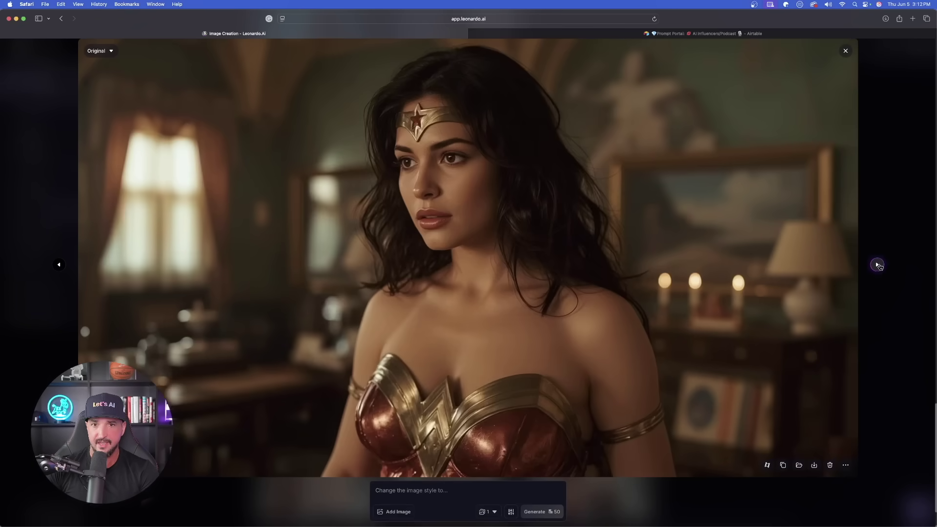
pyautogui.click(878, 265)
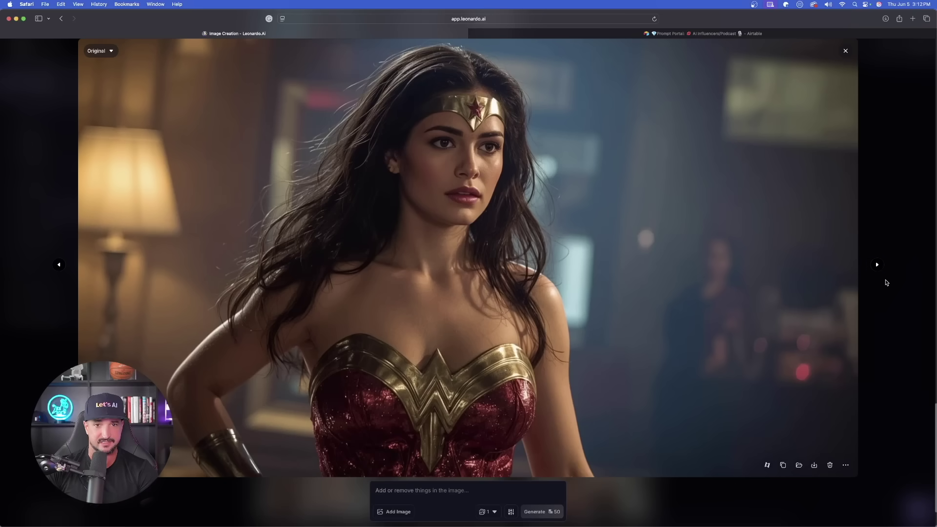
pyautogui.click(898, 208)
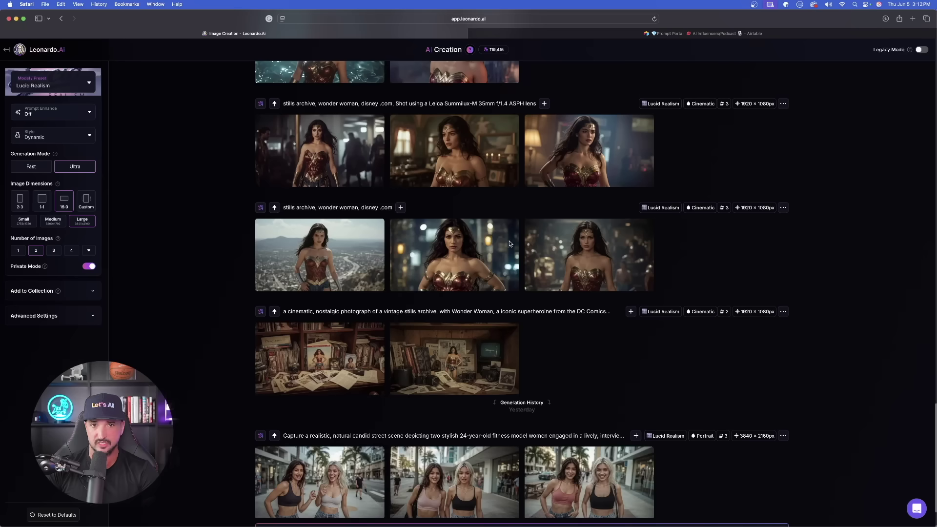
pyautogui.scroll(3, 505, 259)
pyautogui.scroll(2, 424, 279)
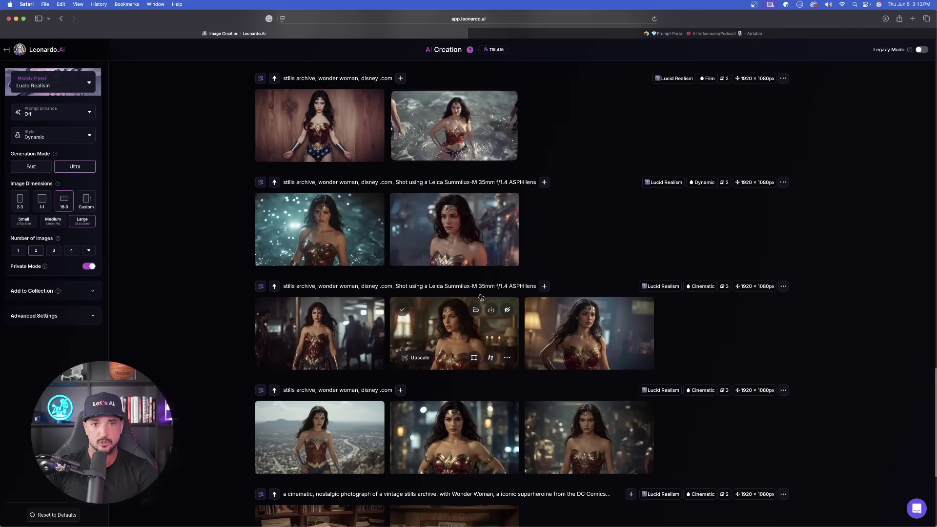
pyautogui.click(343, 233)
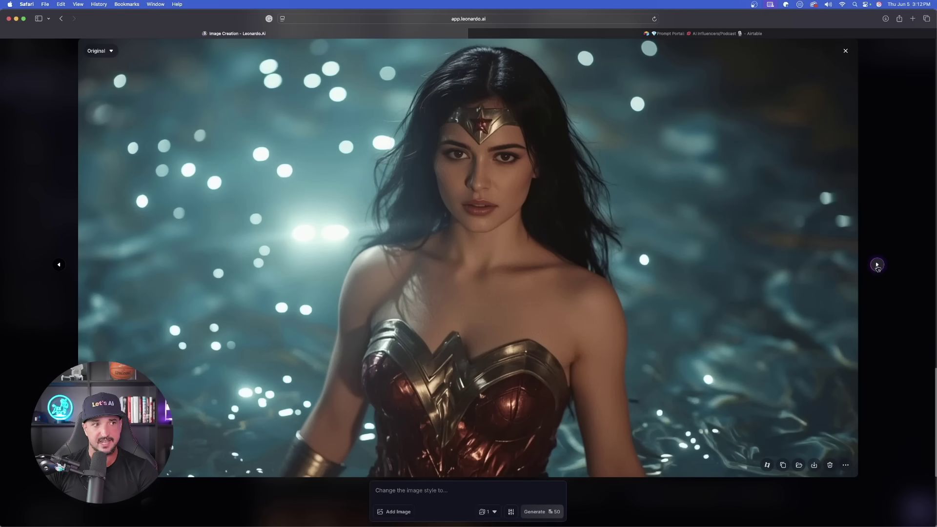
pyautogui.click(877, 265)
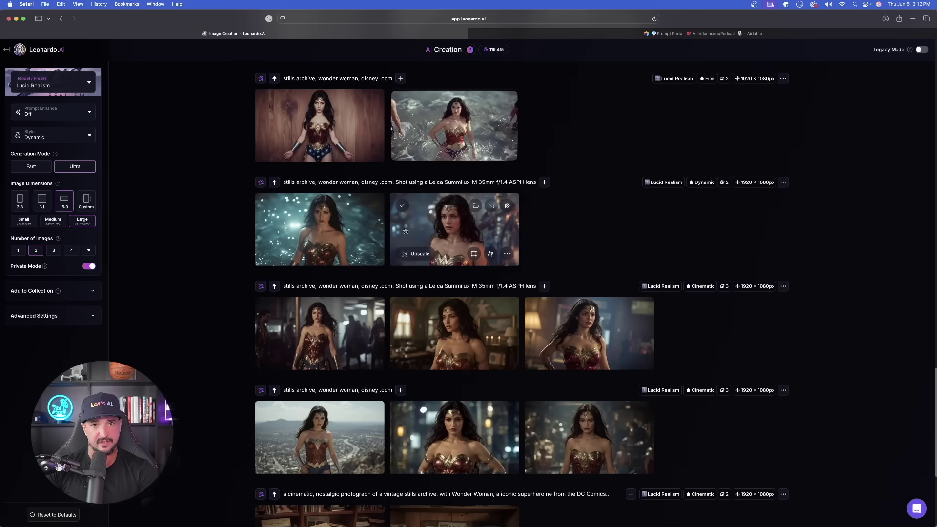
pyautogui.scroll(3, 425, 278)
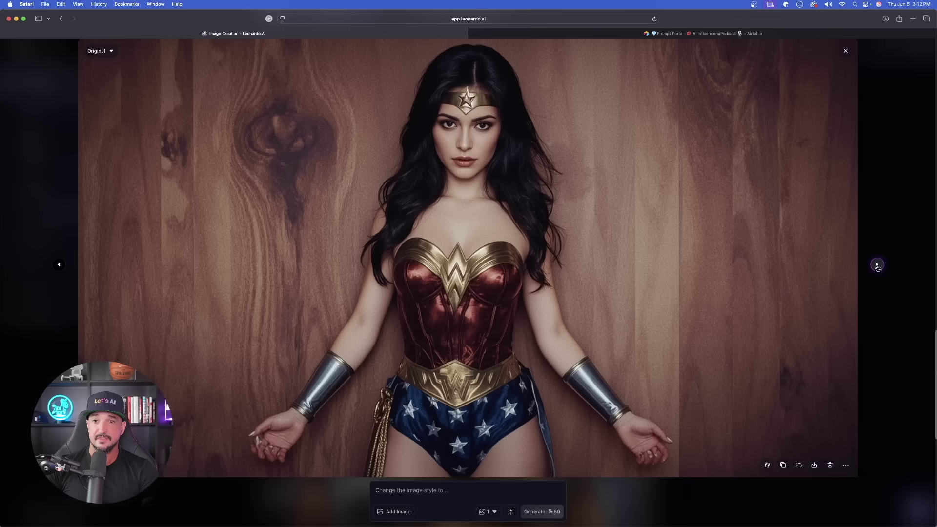
pyautogui.click(877, 265)
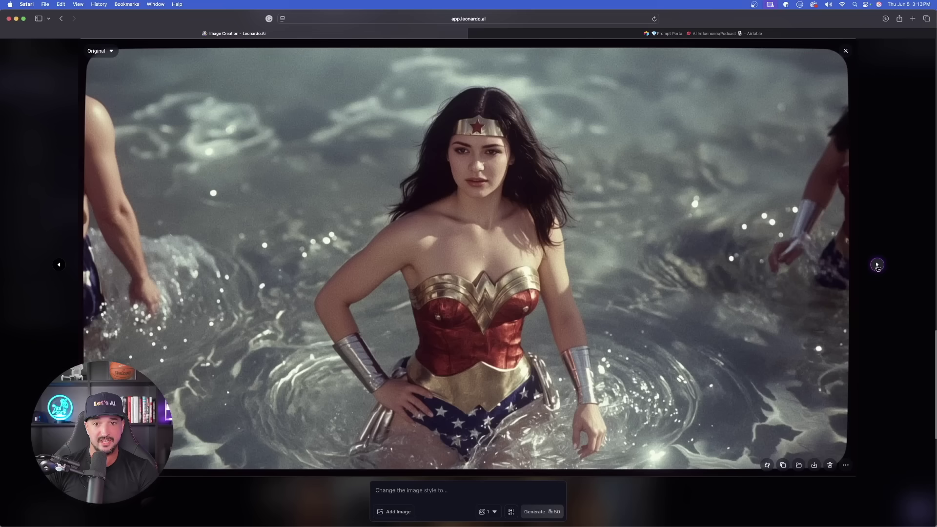
pyautogui.click(59, 265)
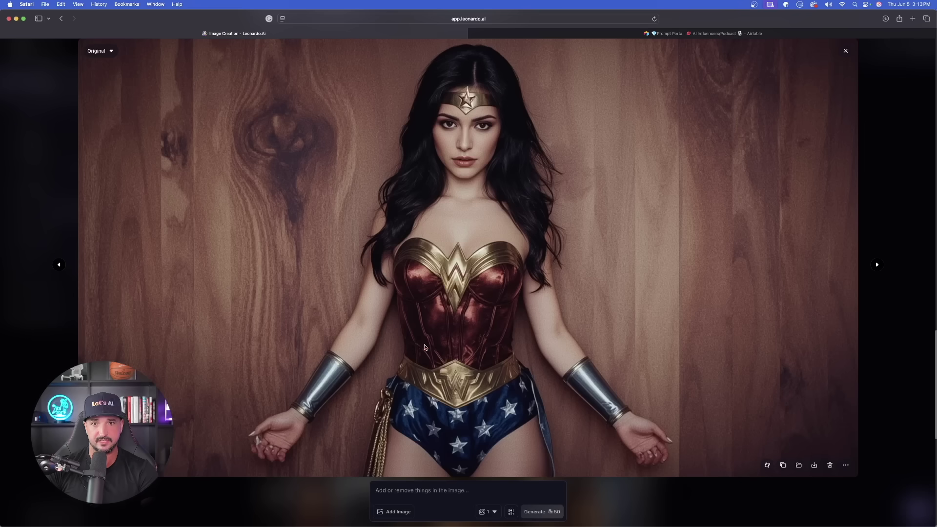
pyautogui.click(877, 265)
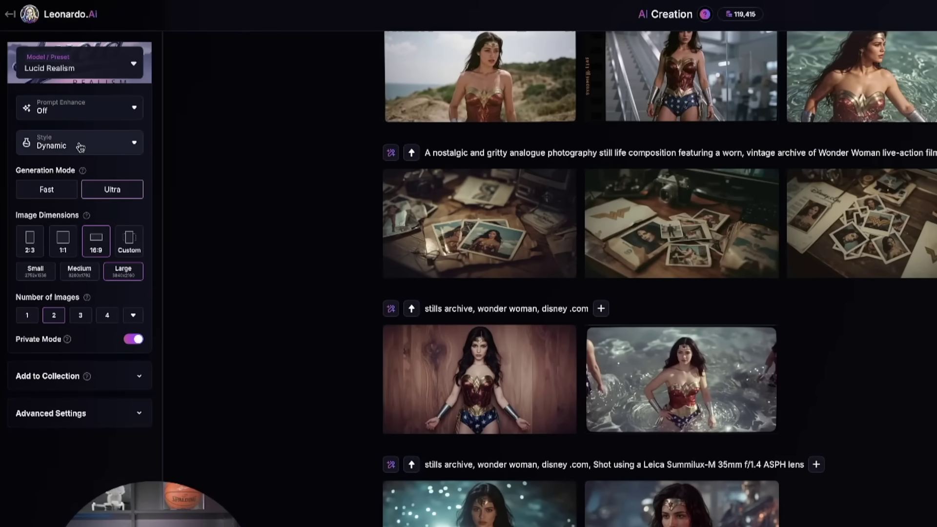
# Browse the style presets list and close it without changing the style.
pyautogui.click(80, 145)
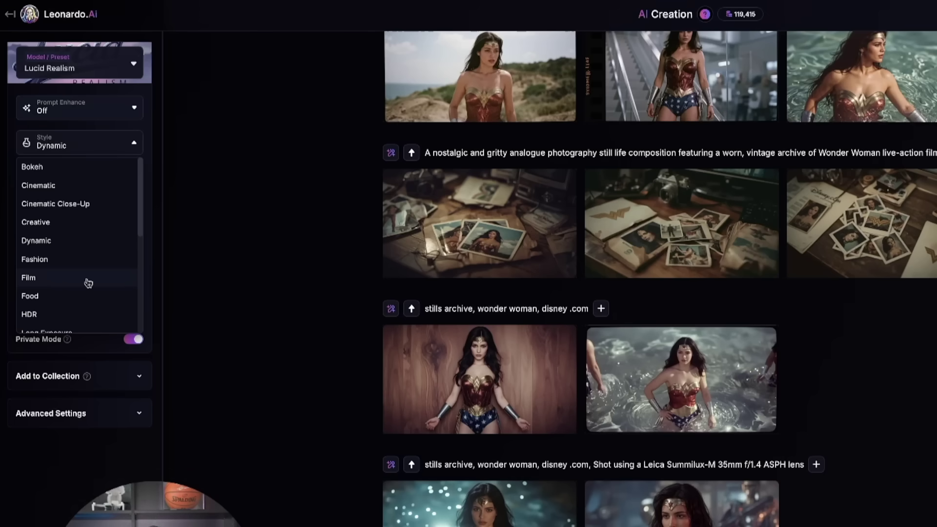
pyautogui.scroll(-5, 73, 245)
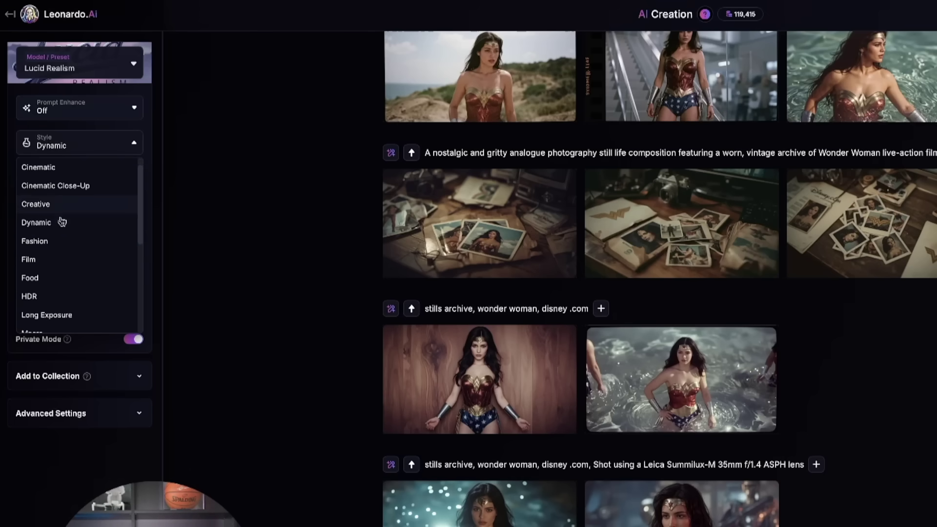
pyautogui.scroll(-3, 66, 247)
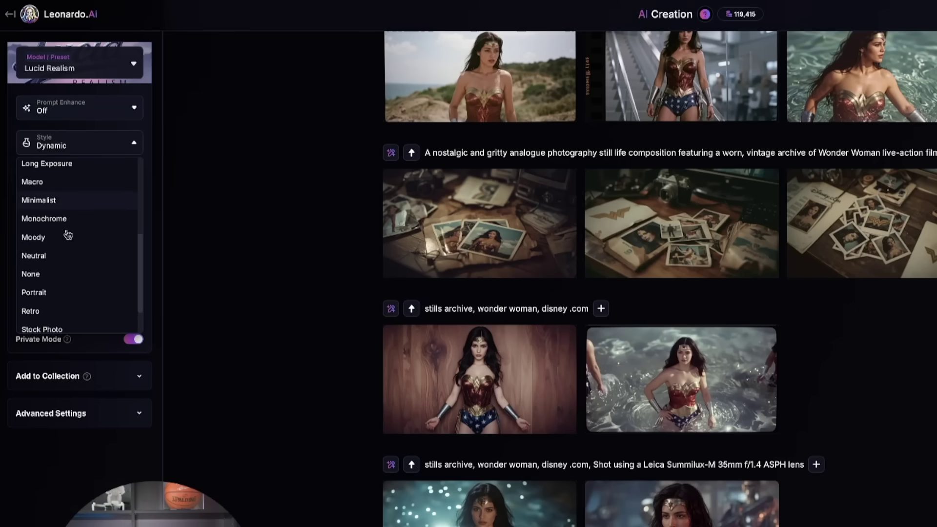
pyautogui.scroll(-3, 68, 262)
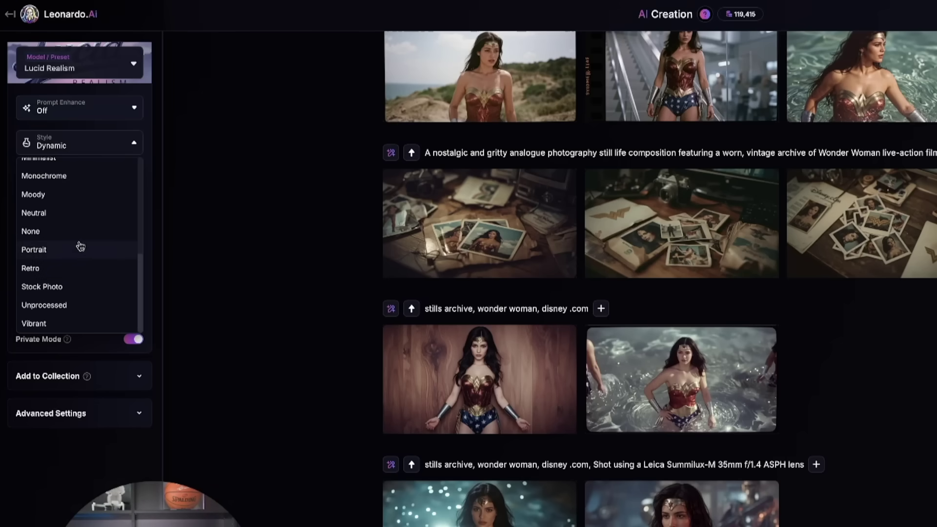
pyautogui.click(251, 311)
# Page through the nostalgic desk-photos images, ending on the first Sonic still full-screen.
pyautogui.click(426, 224)
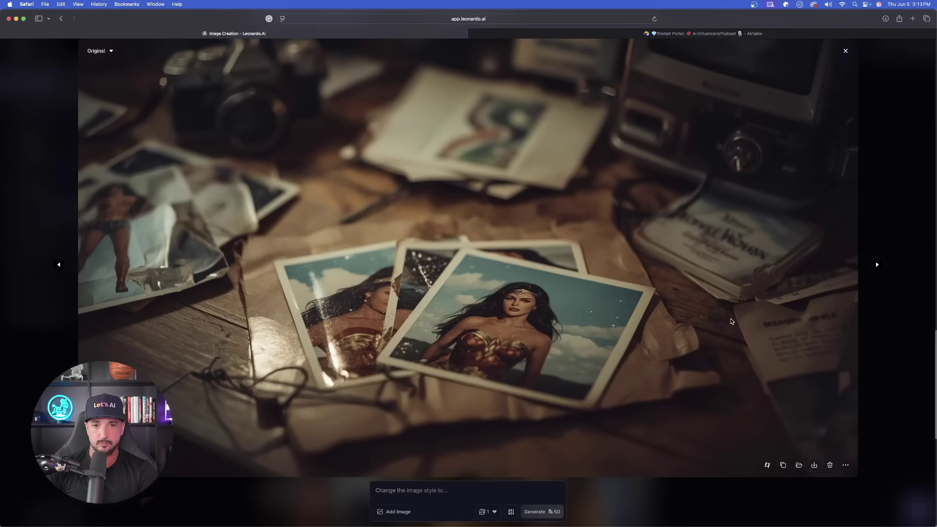
pyautogui.click(877, 265)
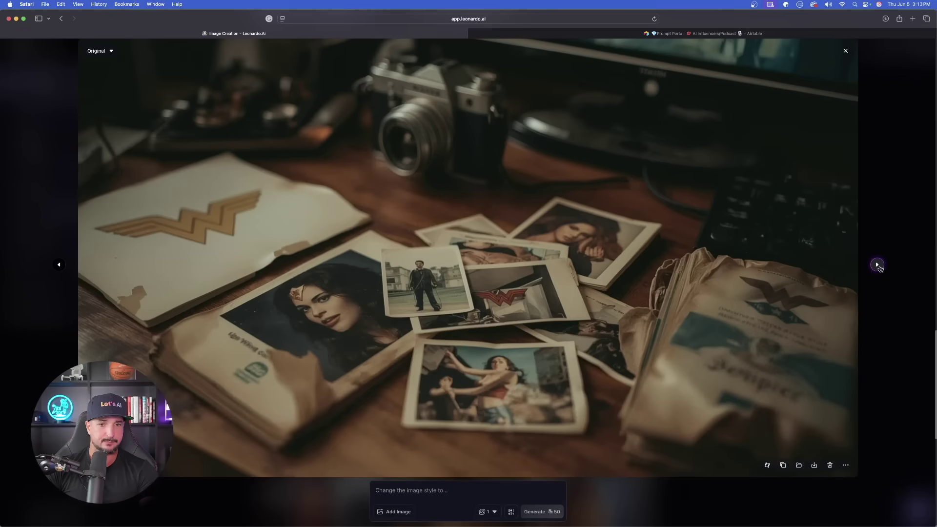
pyautogui.click(876, 265)
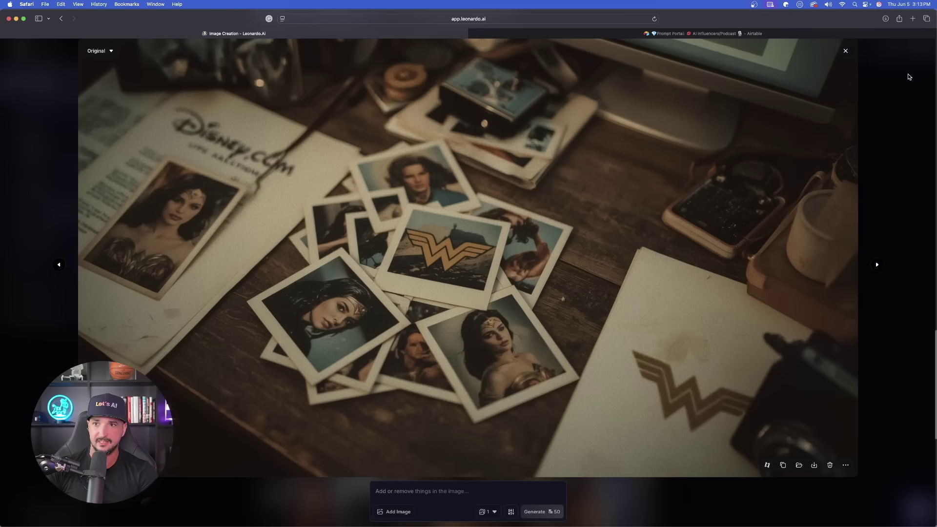
pyautogui.click(847, 51)
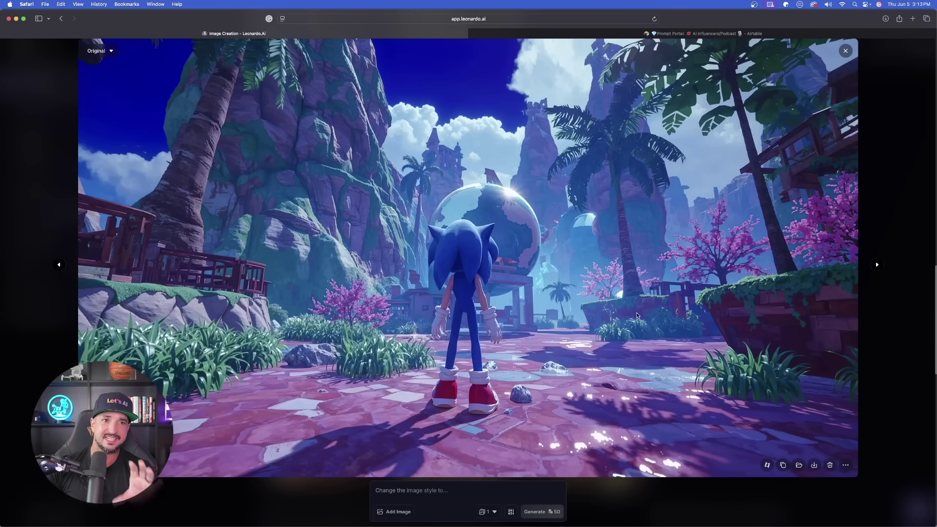
# View the second Sonic image, then the first two Avengers stills full-screen.
pyautogui.click(876, 265)
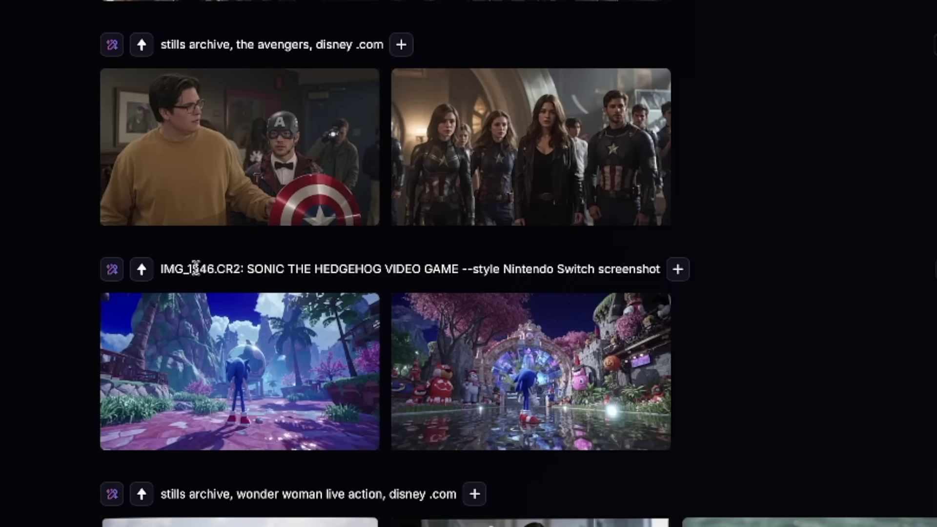
pyautogui.moveTo(203, 308)
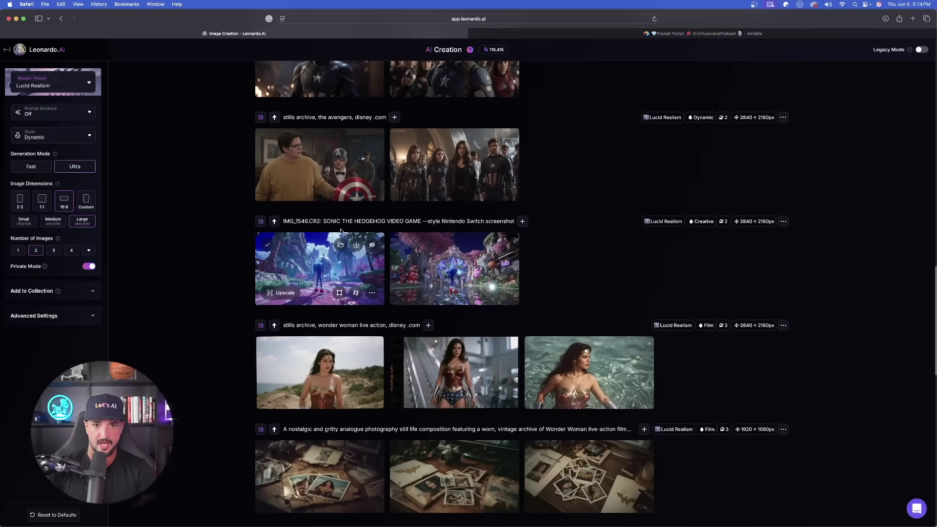
pyautogui.click(288, 200)
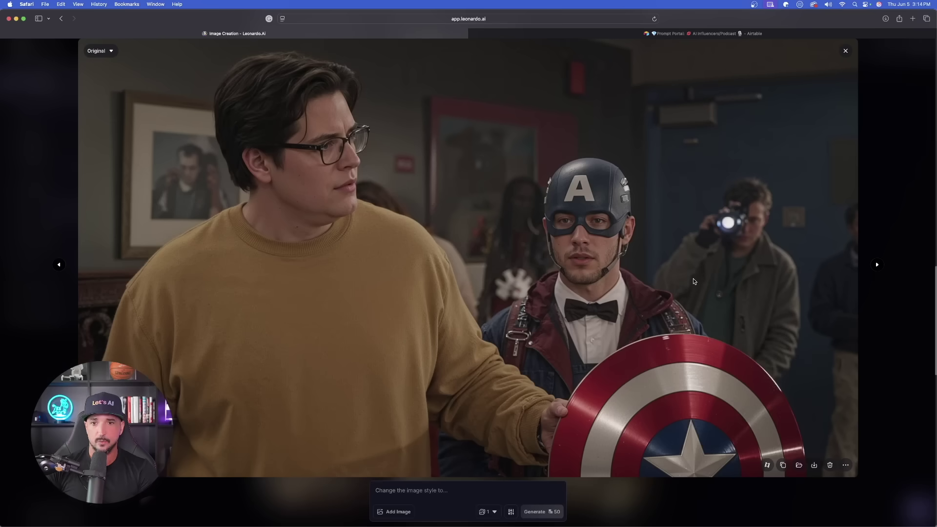
pyautogui.click(877, 265)
pyautogui.press('Escape')
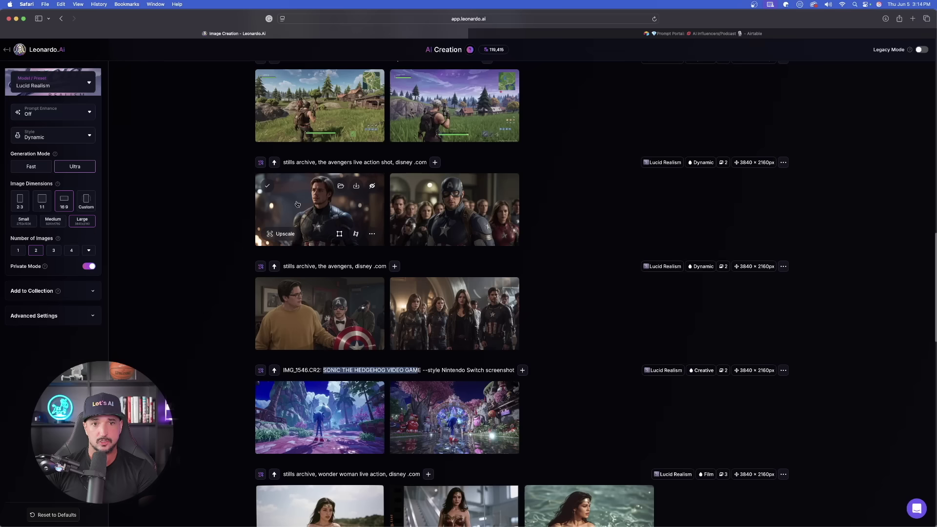
# View the Avengers live-action and masked Captain America shots, then both Fortnite scenes.
pyautogui.click(297, 204)
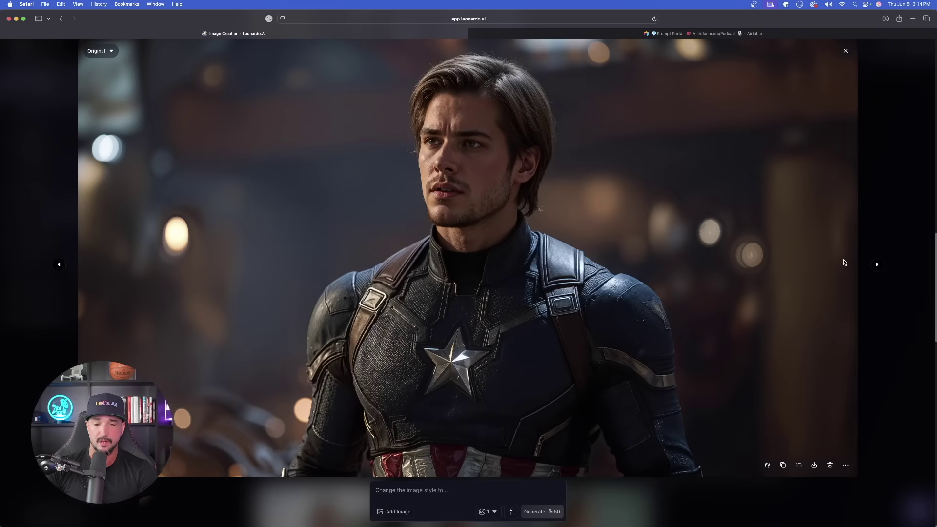
pyautogui.click(877, 265)
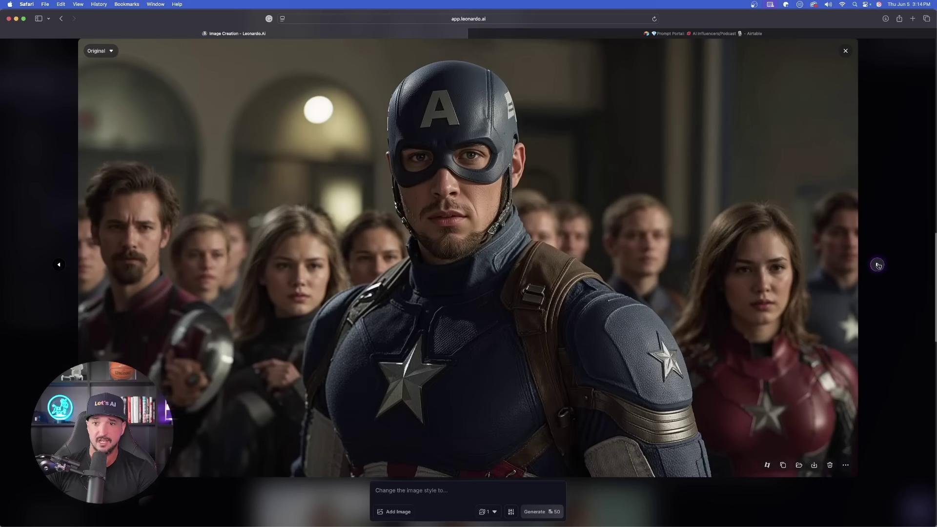
pyautogui.press('Escape')
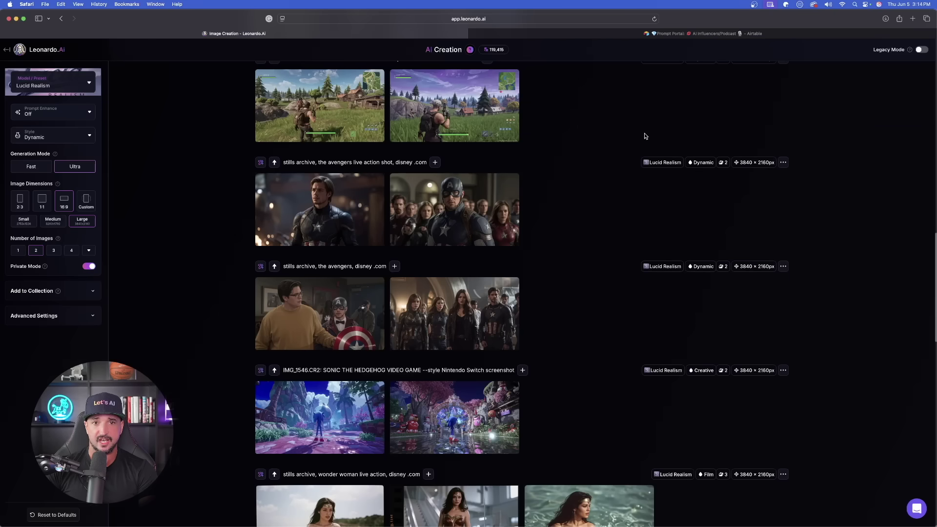
pyautogui.click(312, 214)
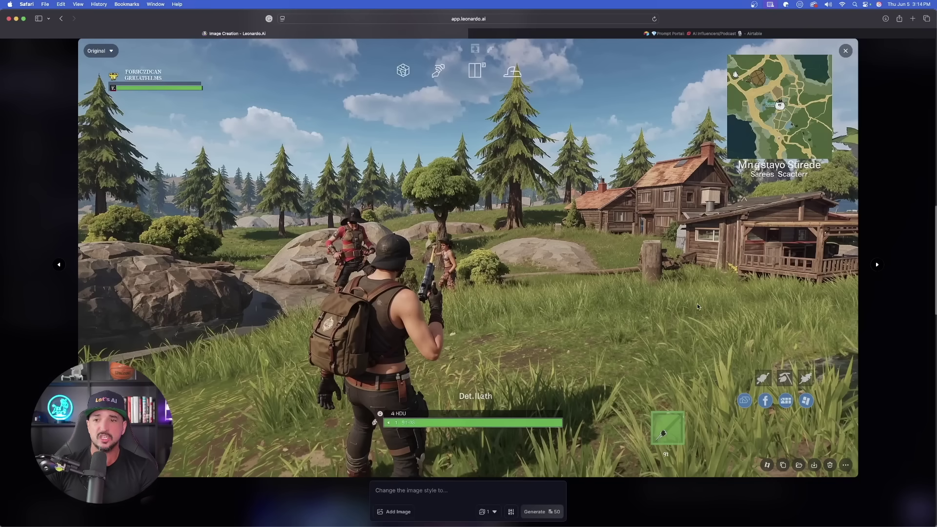
pyautogui.click(877, 264)
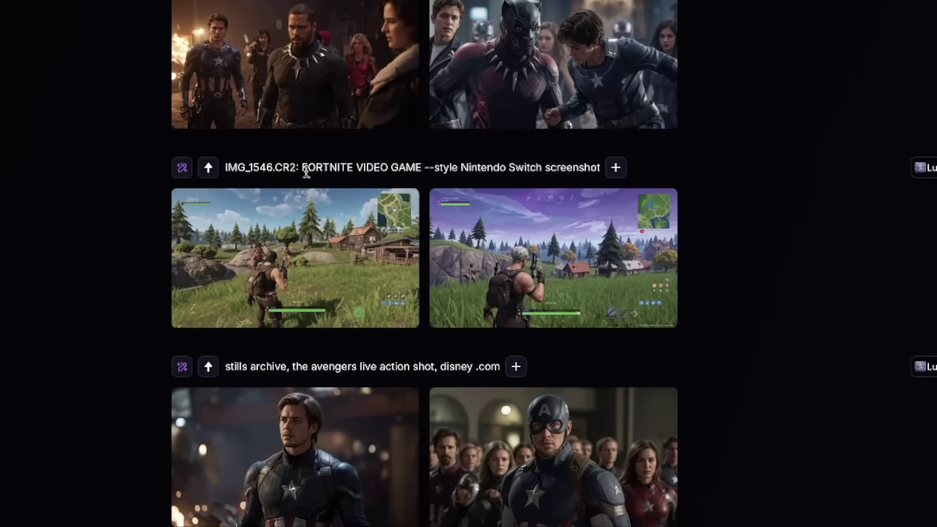
# Open the Black Panther battle still, reopen it, and advance to Black Panther facing the red-hooded figure.
pyautogui.scroll(2, 328, 242)
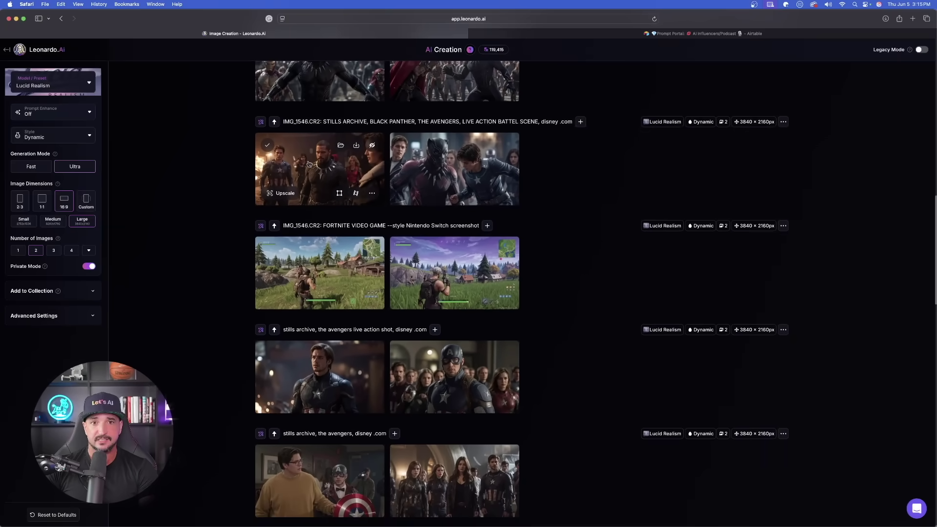
pyautogui.click(308, 165)
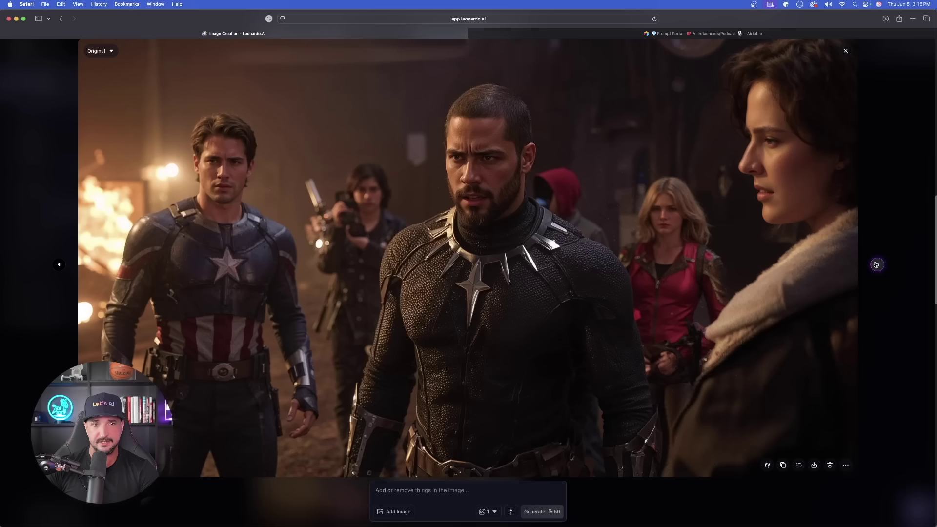
pyautogui.click(845, 52)
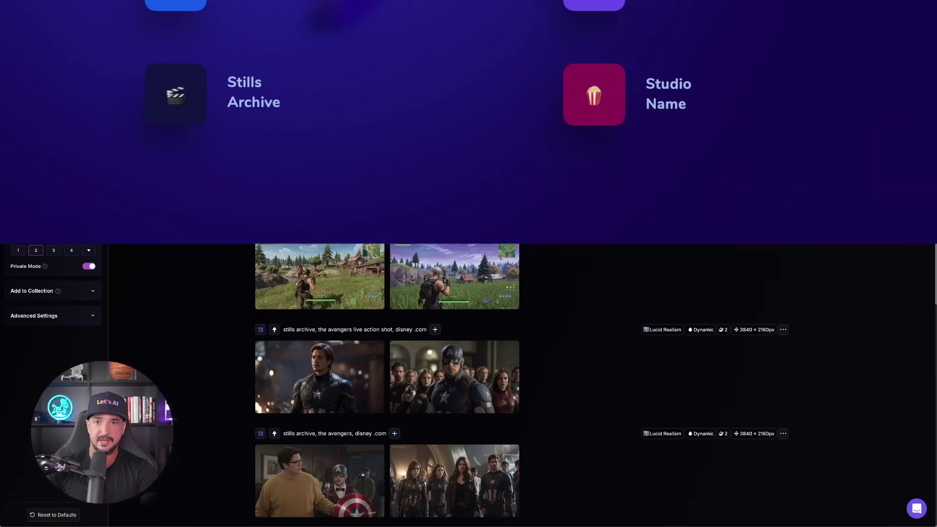
pyautogui.click(311, 156)
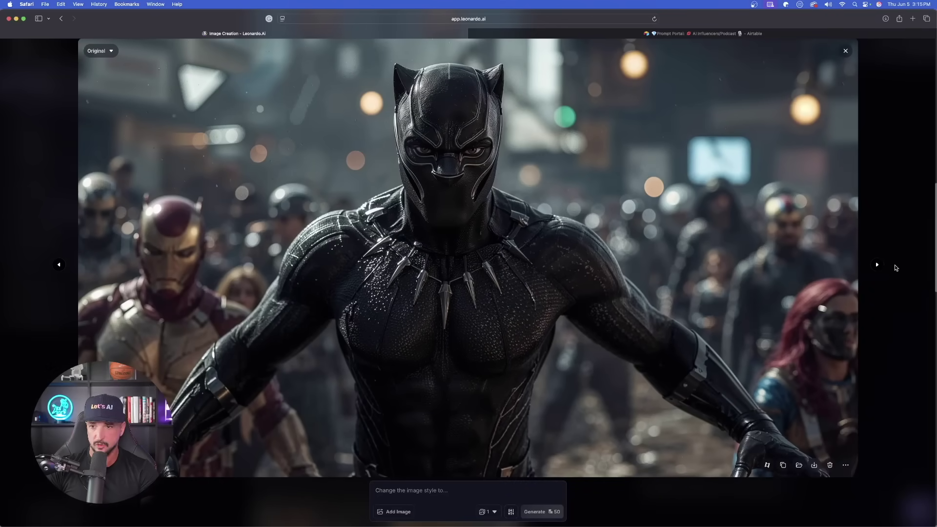
pyautogui.click(881, 267)
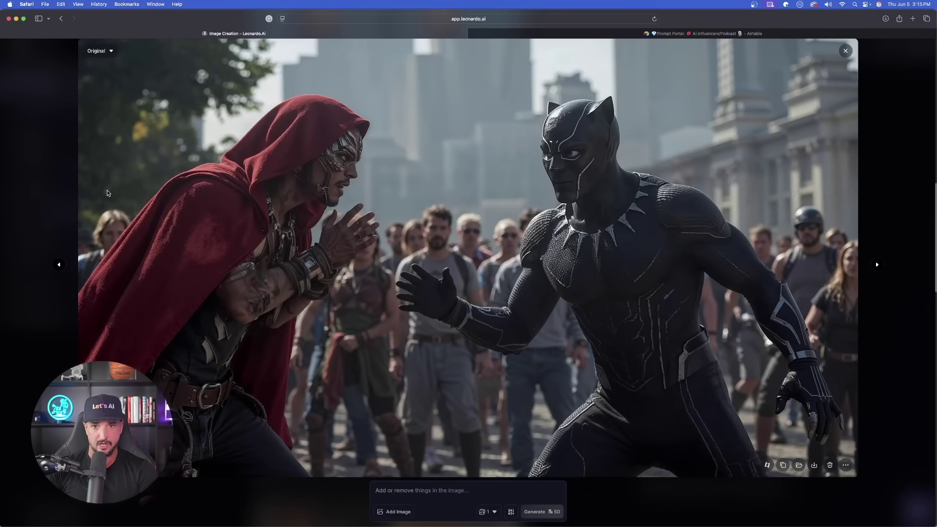
pyautogui.click(66, 169)
pyautogui.scroll(5, 142, 197)
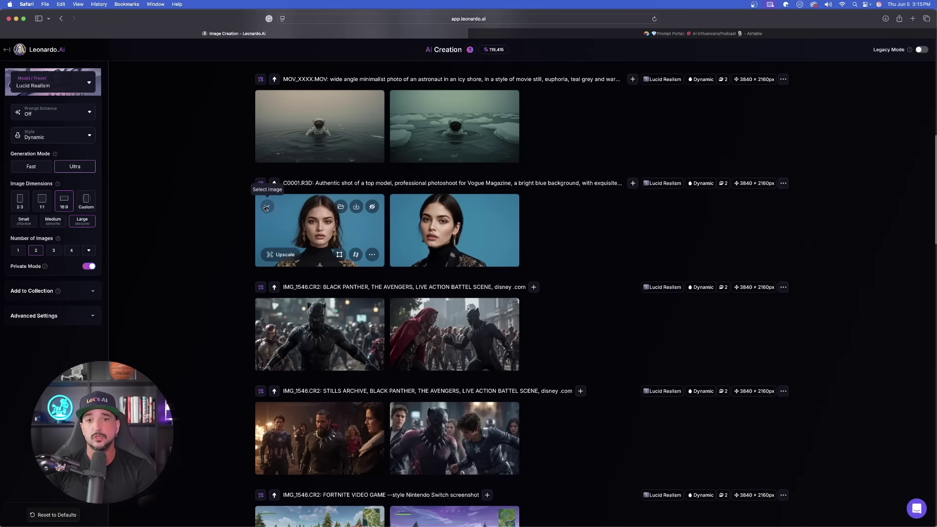
pyautogui.click(298, 229)
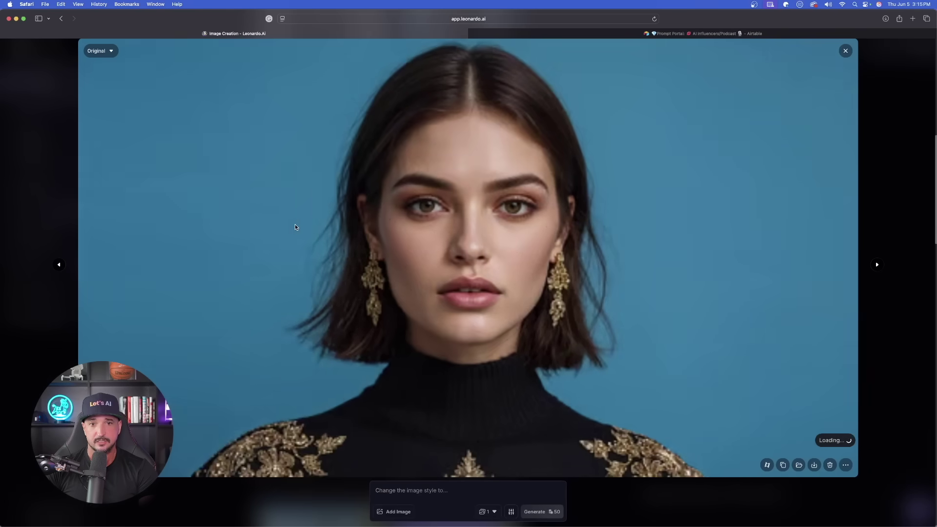
pyautogui.click(877, 265)
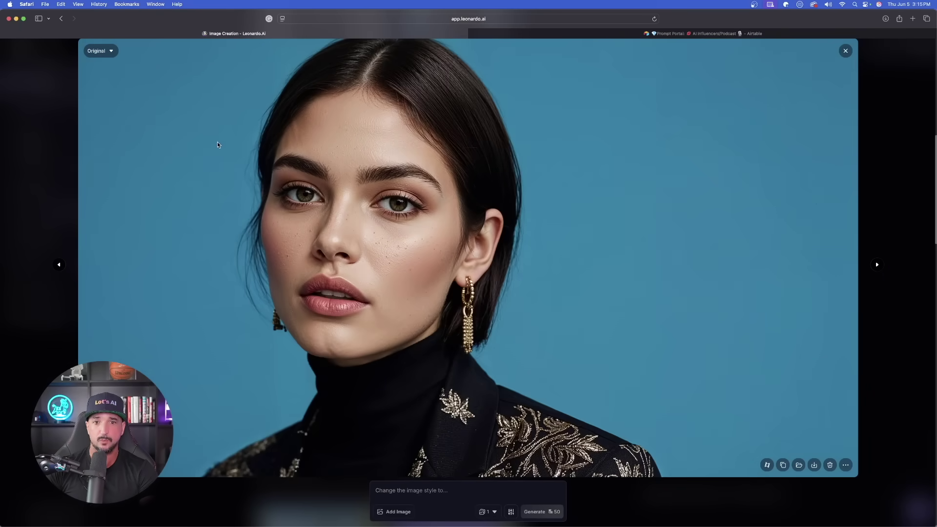
pyautogui.click(46, 114)
pyautogui.scroll(2, 301, 223)
pyautogui.click(307, 208)
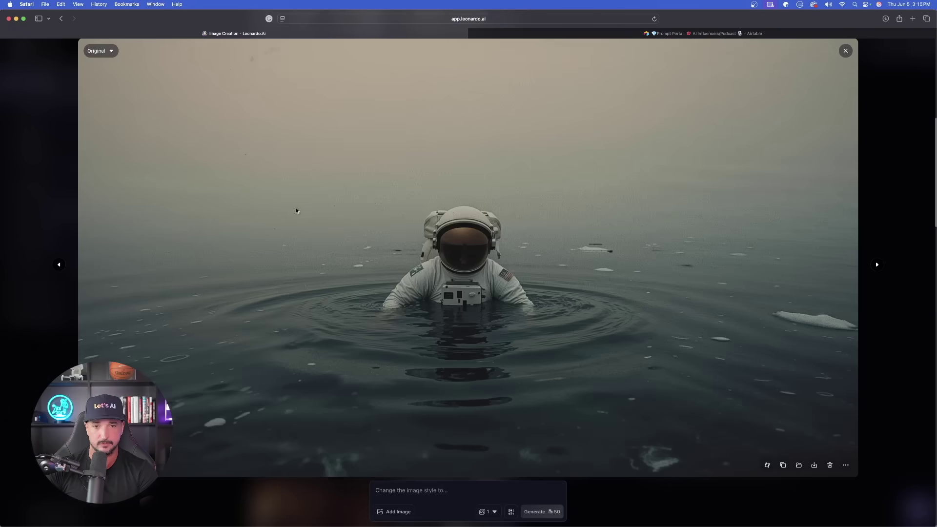
pyautogui.click(877, 265)
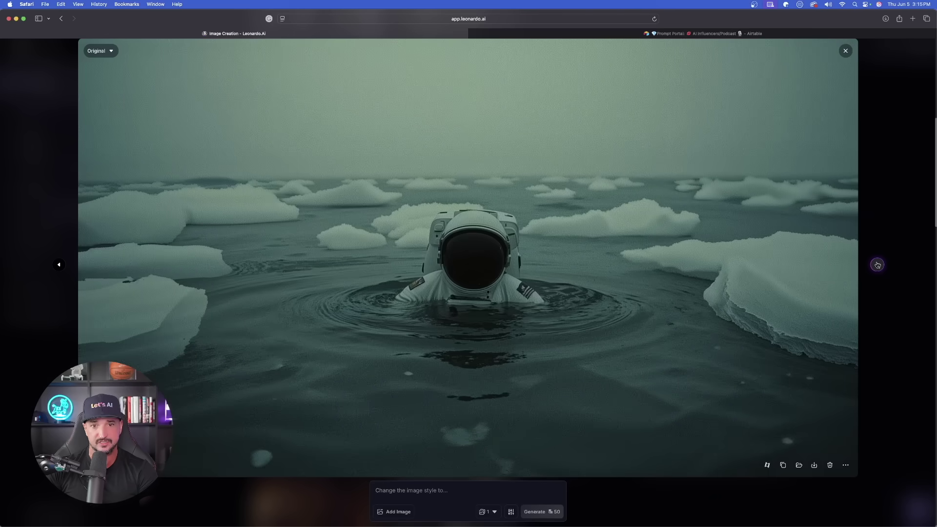
pyautogui.click(884, 174)
pyautogui.scroll(5, 423, 220)
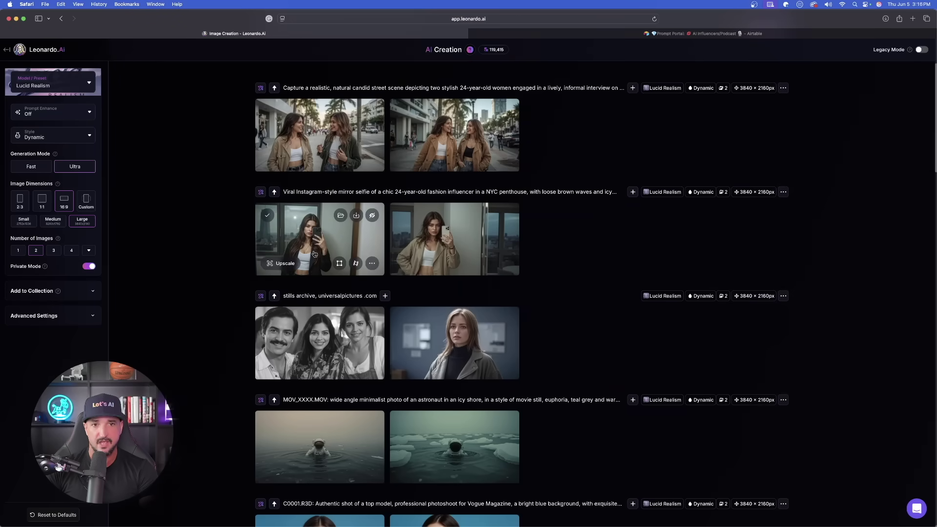
pyautogui.click(314, 335)
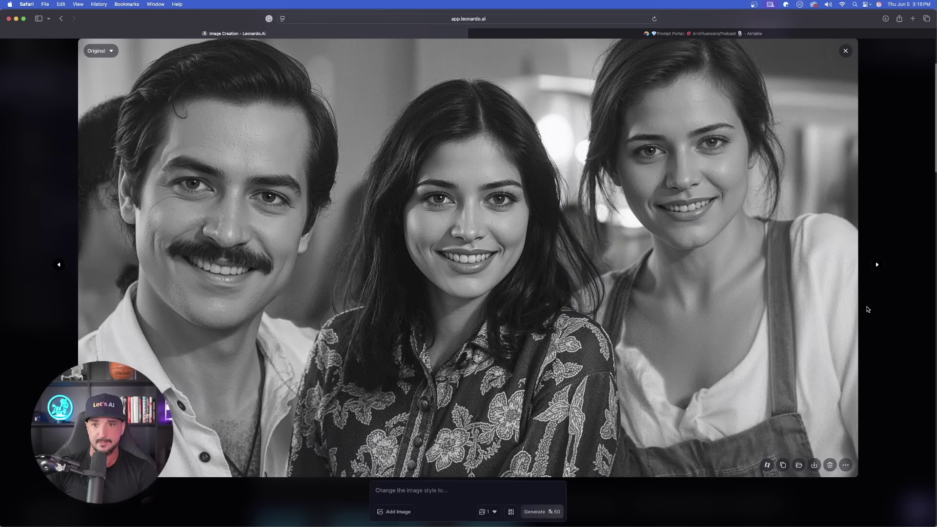
pyautogui.click(877, 265)
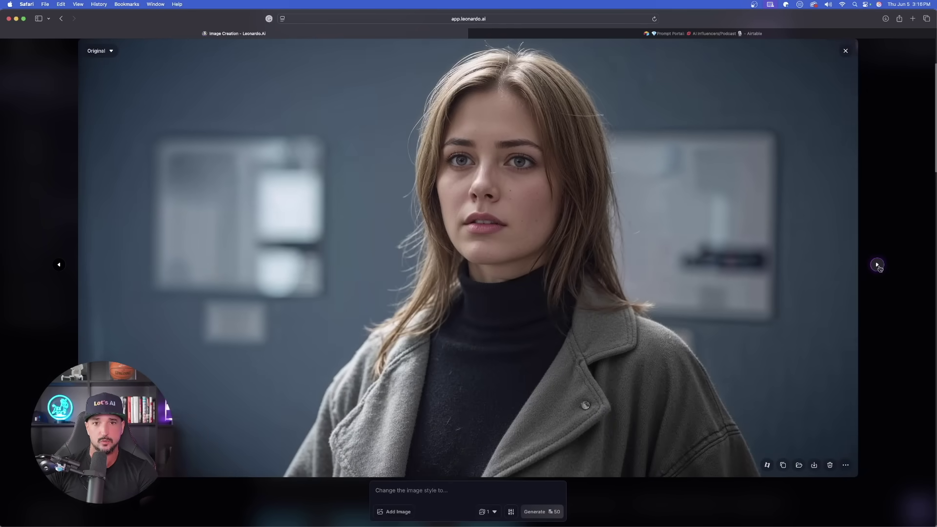
pyautogui.press('Left')
pyautogui.click(57, 152)
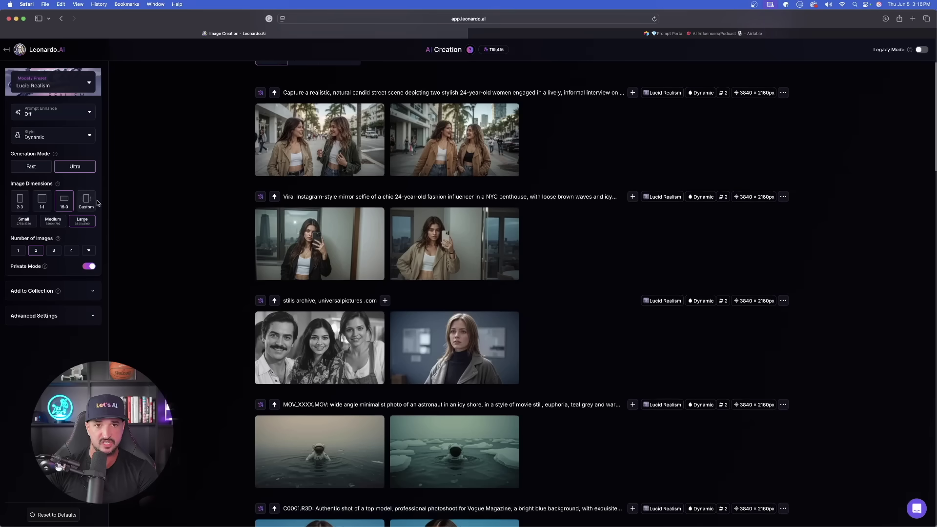
pyautogui.scroll(2, 342, 244)
pyautogui.click(371, 309)
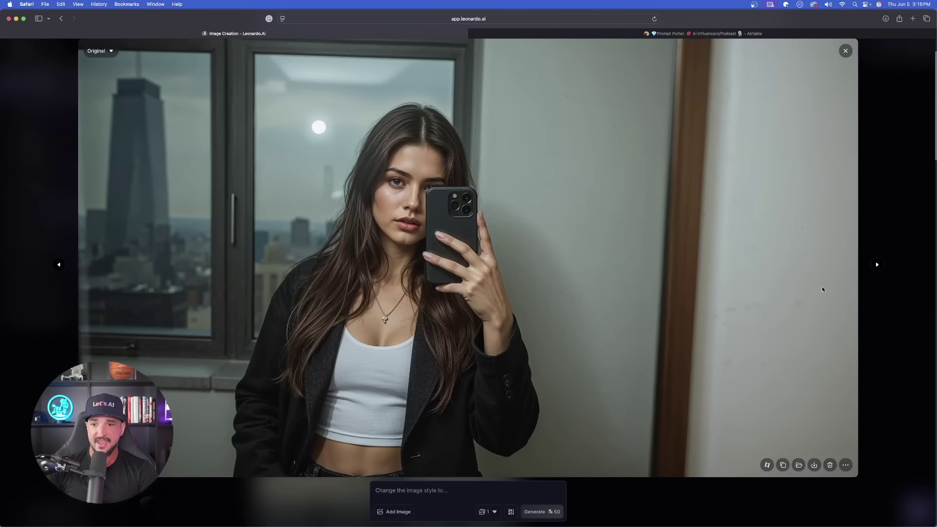
pyautogui.click(877, 265)
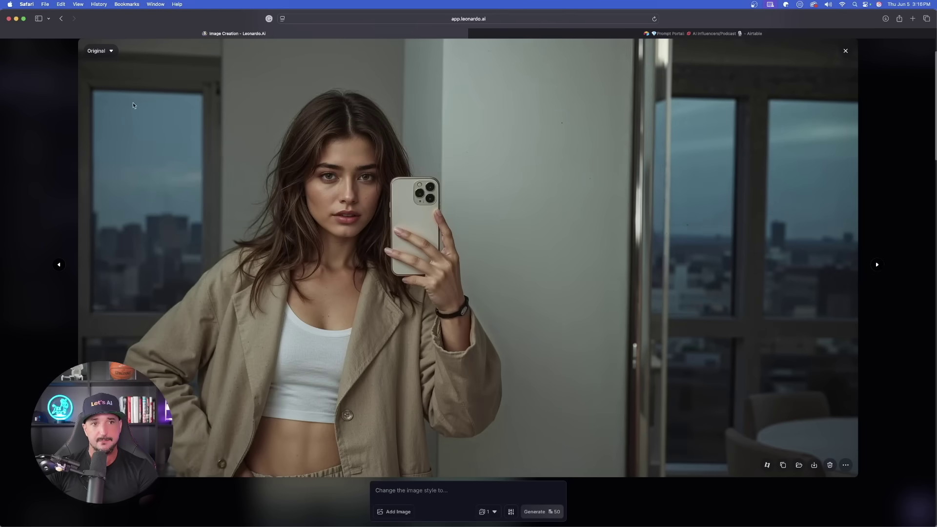
pyautogui.click(56, 117)
pyautogui.click(313, 235)
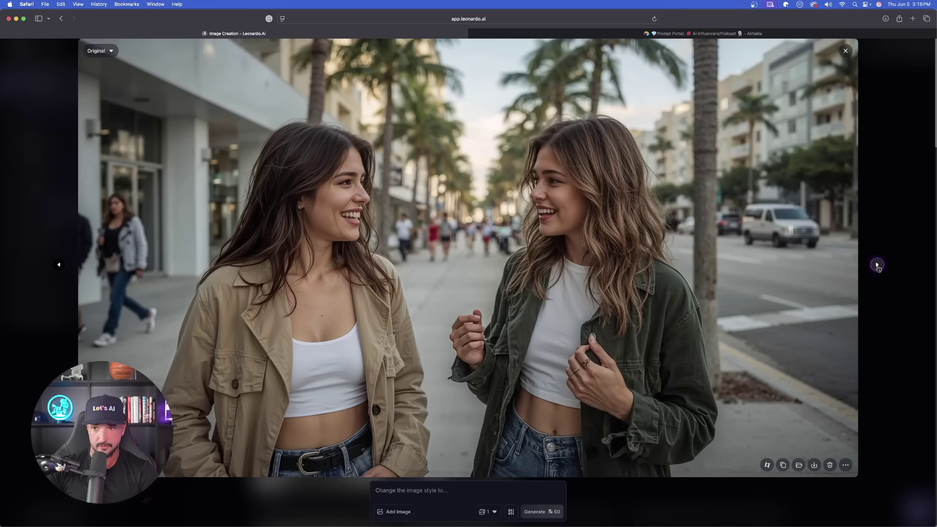
pyautogui.click(877, 265)
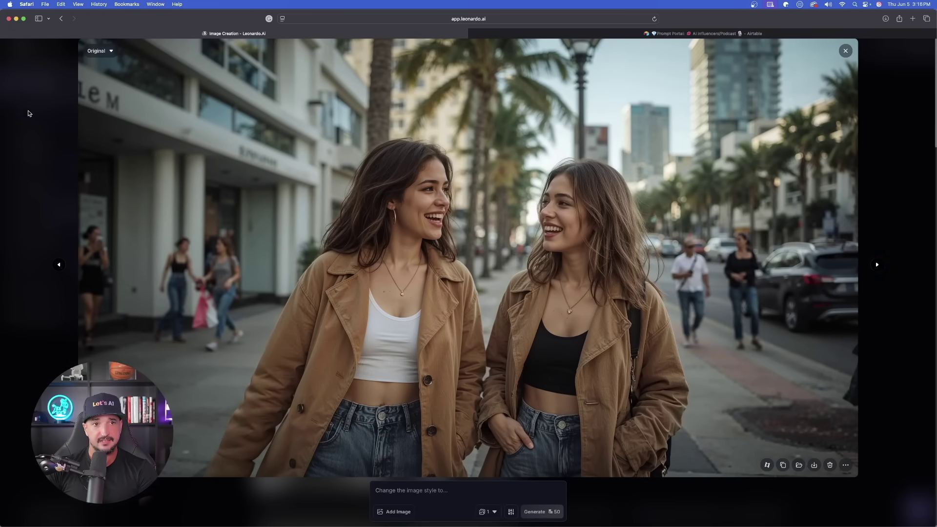
pyautogui.click(46, 114)
pyautogui.scroll(-2, 451, 275)
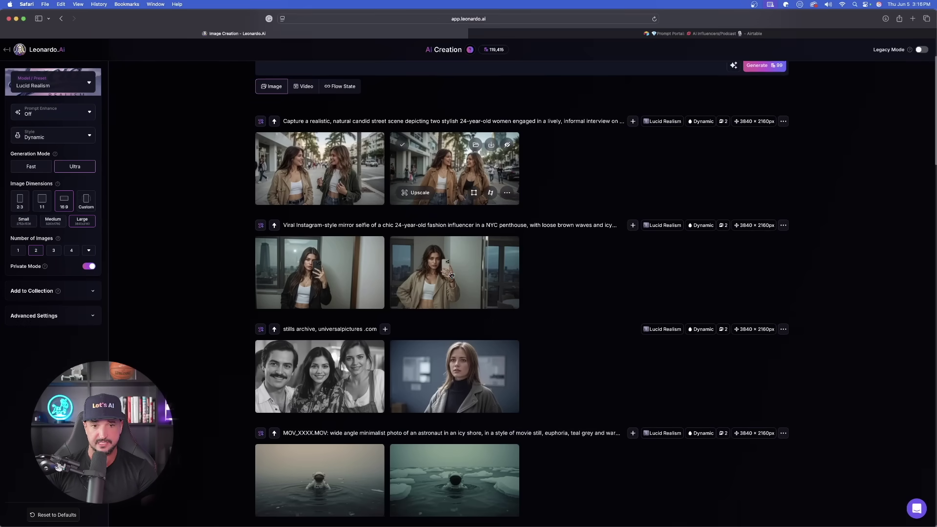
pyautogui.scroll(-5, 451, 275)
pyautogui.scroll(3, 293, 230)
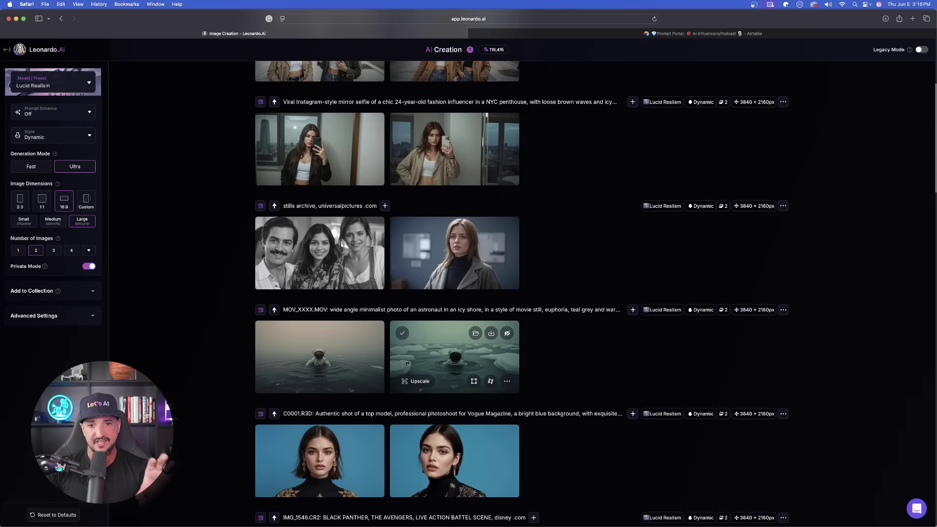
pyautogui.click(447, 362)
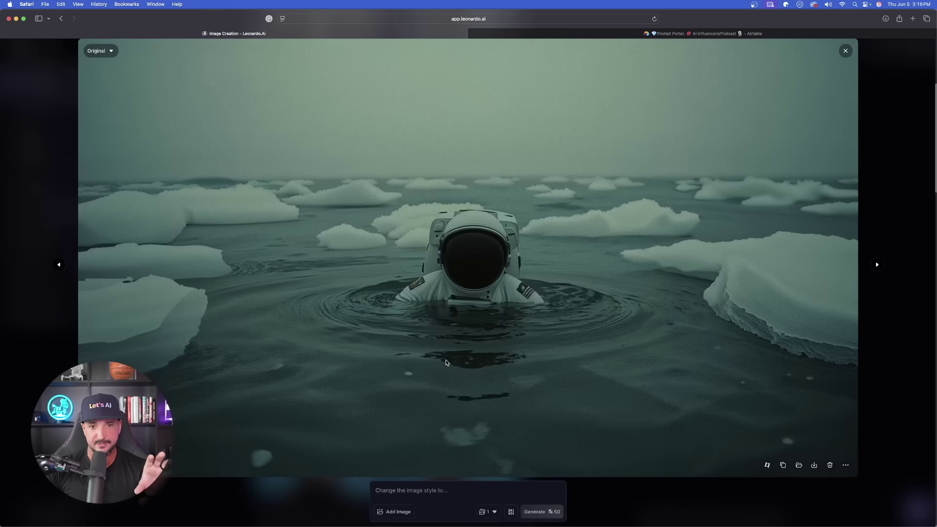
pyautogui.click(51, 270)
pyautogui.click(319, 353)
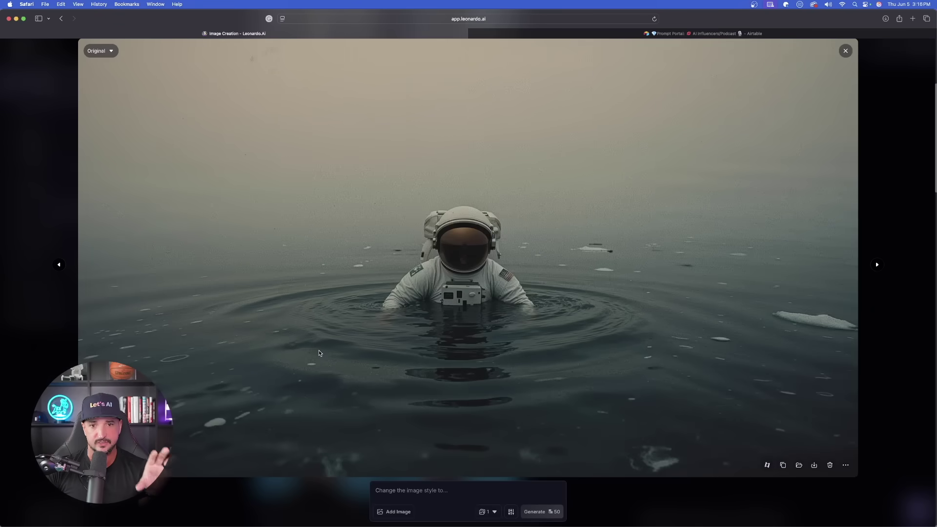
pyautogui.click(846, 52)
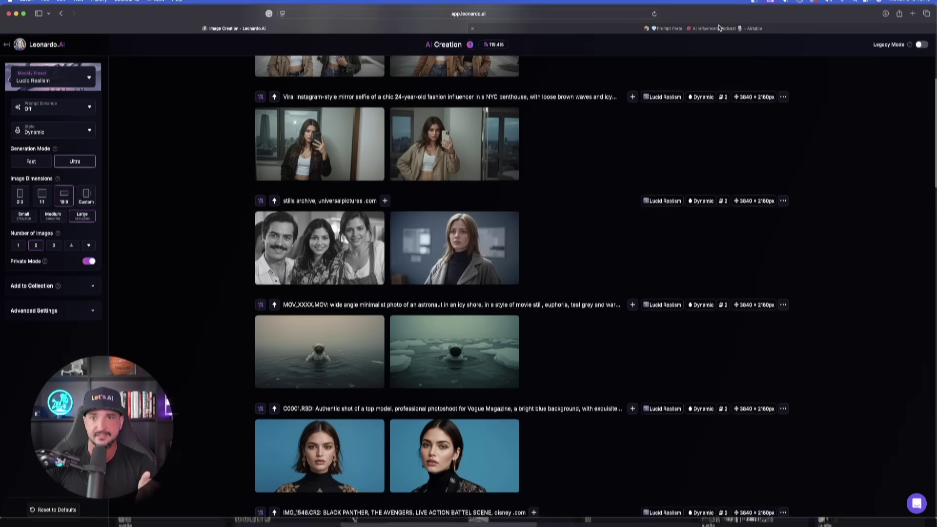
# Close the Airtable record, show the AI Video table's Camera Shots/Movements view, then return to Leonardo.Ai.
pyautogui.click(718, 31)
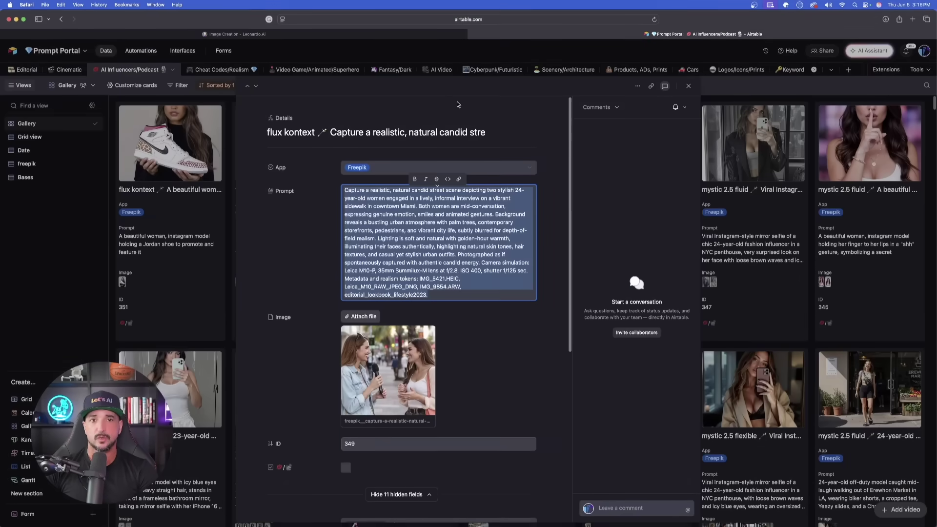
pyautogui.click(688, 85)
pyautogui.hscroll(3, 373, 70)
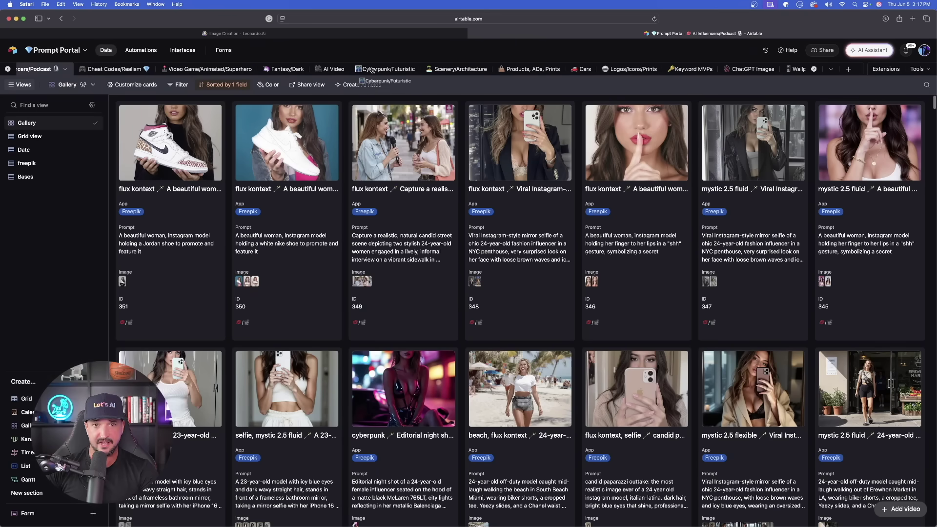
pyautogui.click(328, 72)
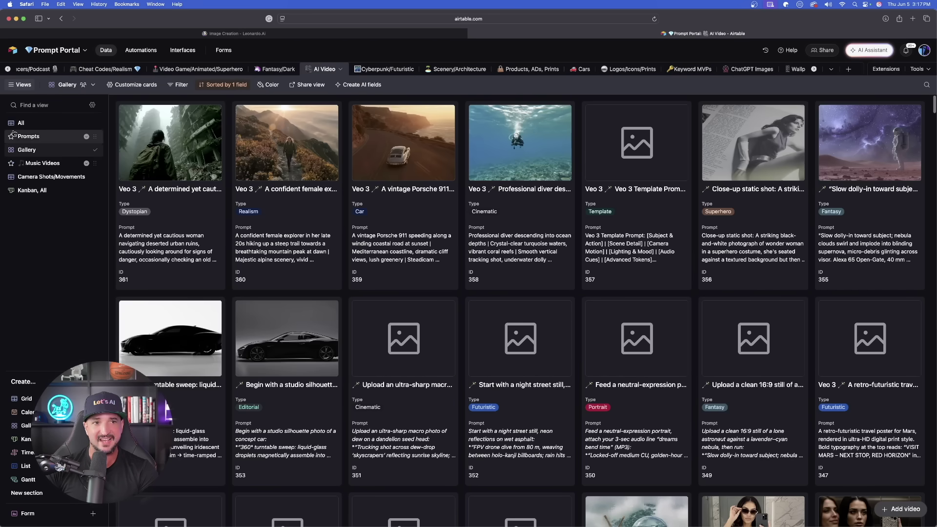
pyautogui.click(51, 177)
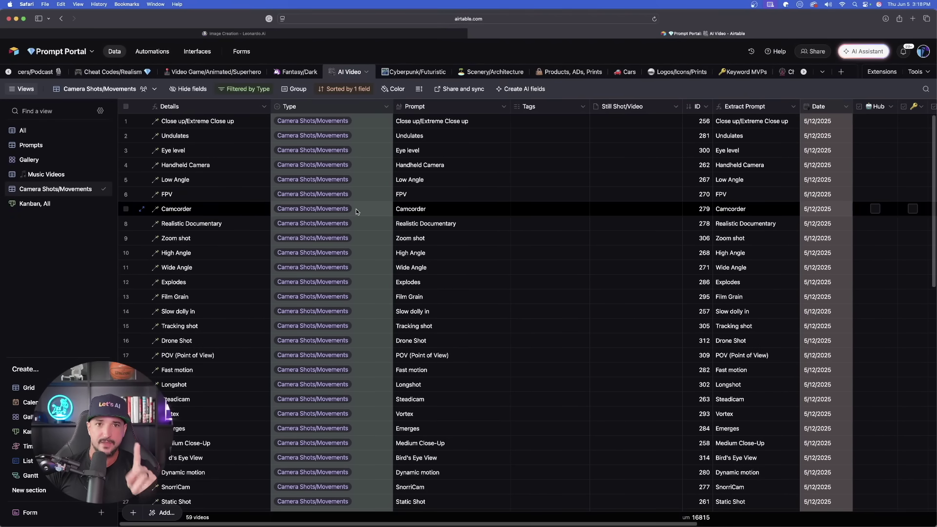
pyautogui.click(290, 35)
pyautogui.moveTo(266, 279)
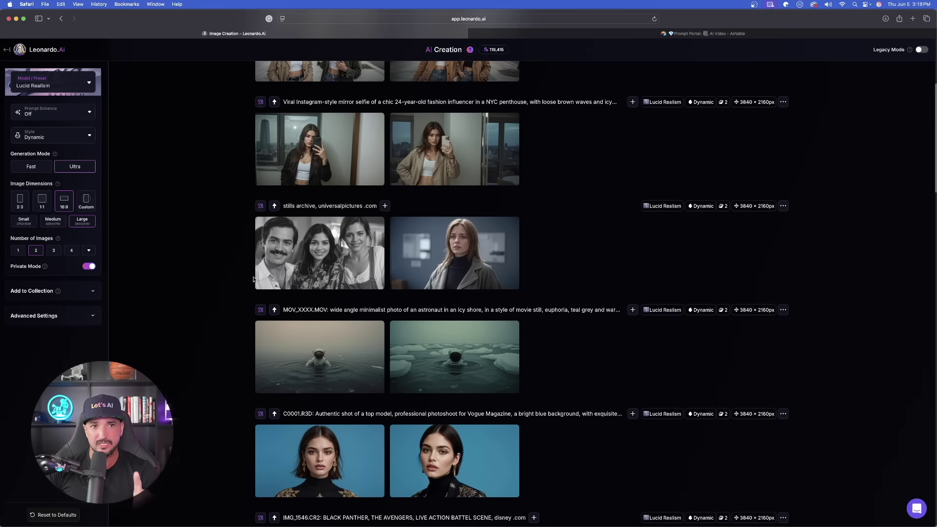
# Start a Motion 2.0 video at 720p, 16:9, replacing the old motion control with Robo Arm.
pyautogui.click(7, 51)
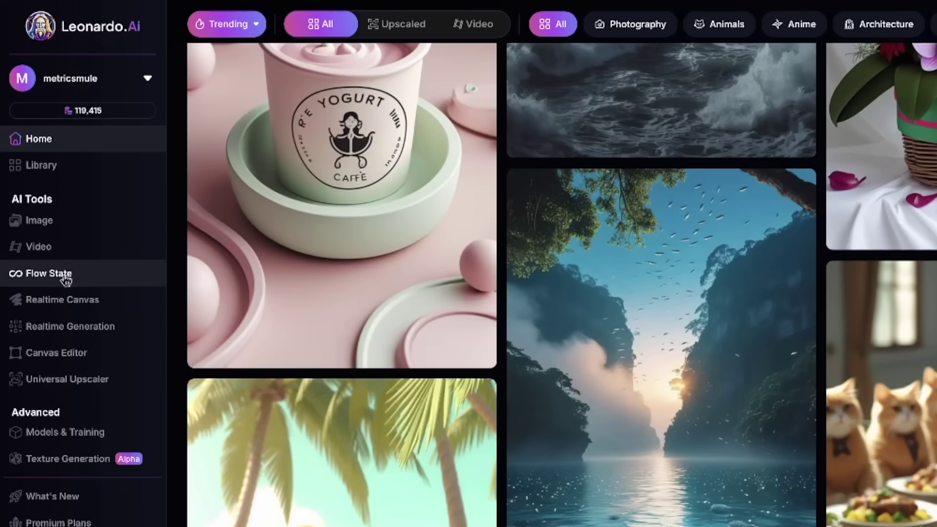
pyautogui.click(66, 248)
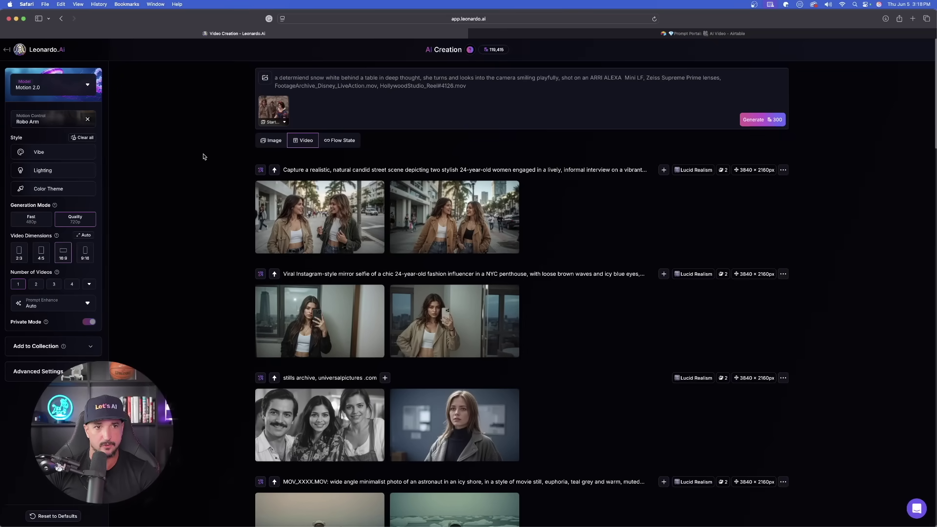
pyautogui.click(88, 120)
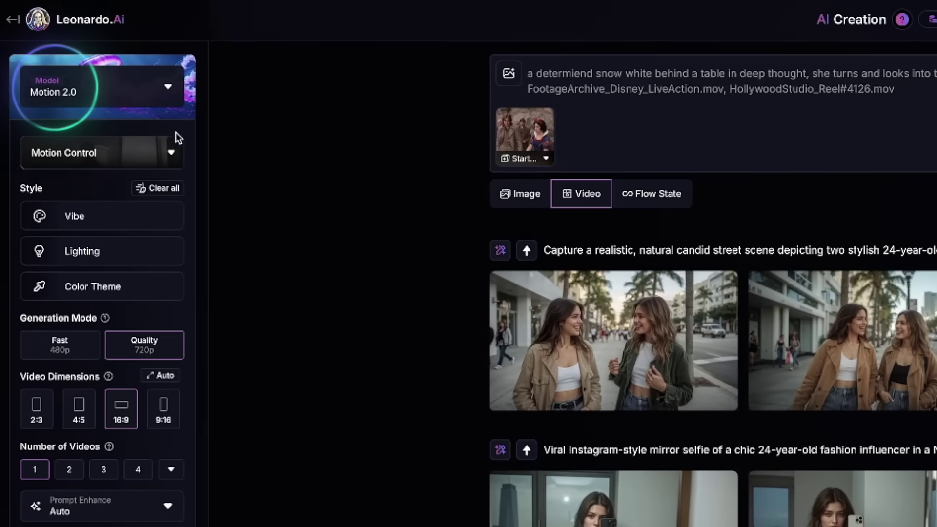
pyautogui.click(139, 89)
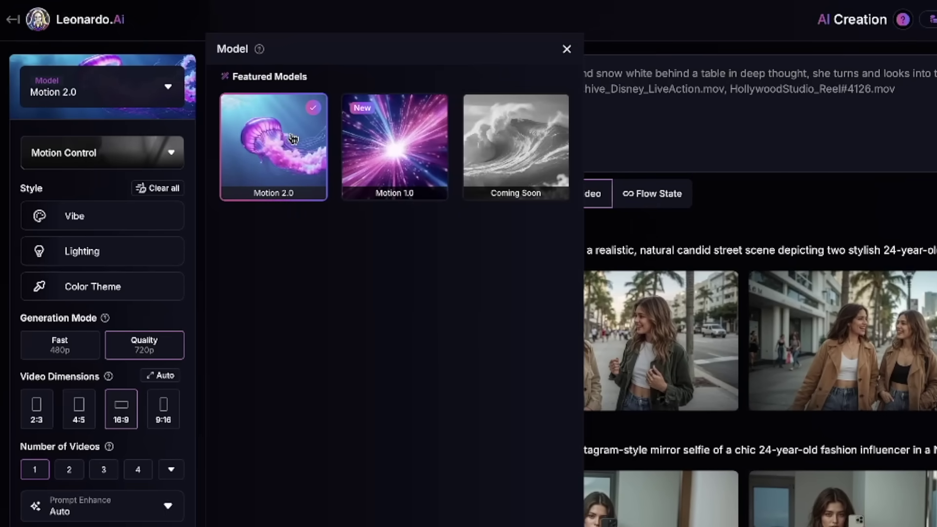
pyautogui.click(565, 48)
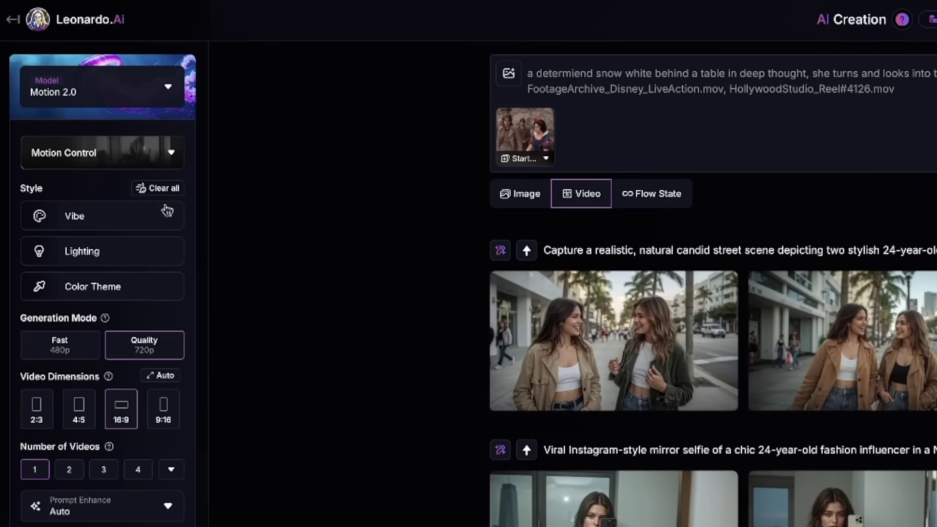
pyautogui.click(64, 150)
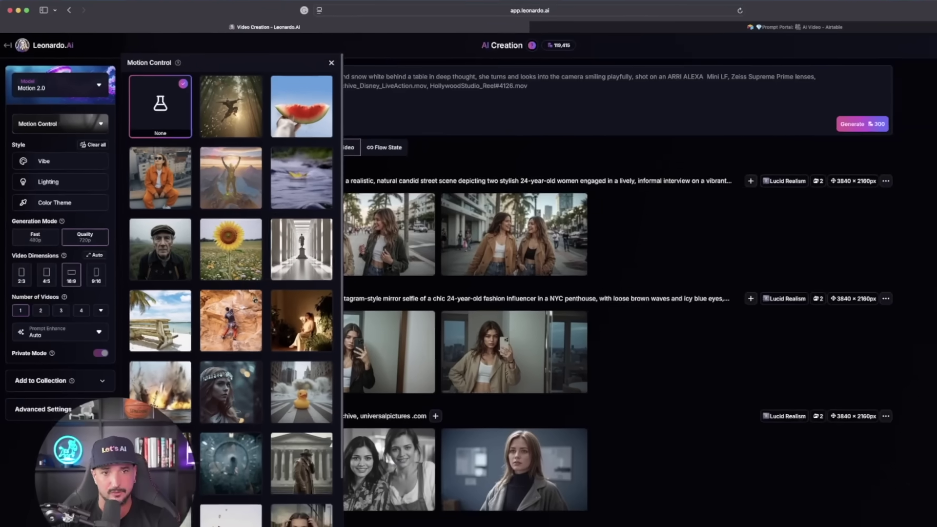
pyautogui.scroll(-5, 403, 504)
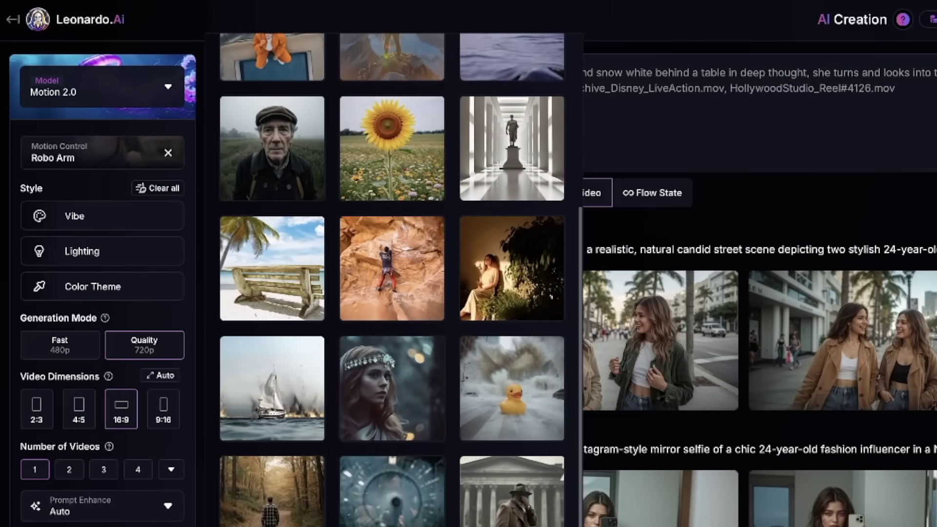
# Use the dark-water astronaut still from Your Generations as the video's start frame.
pyautogui.click(856, 199)
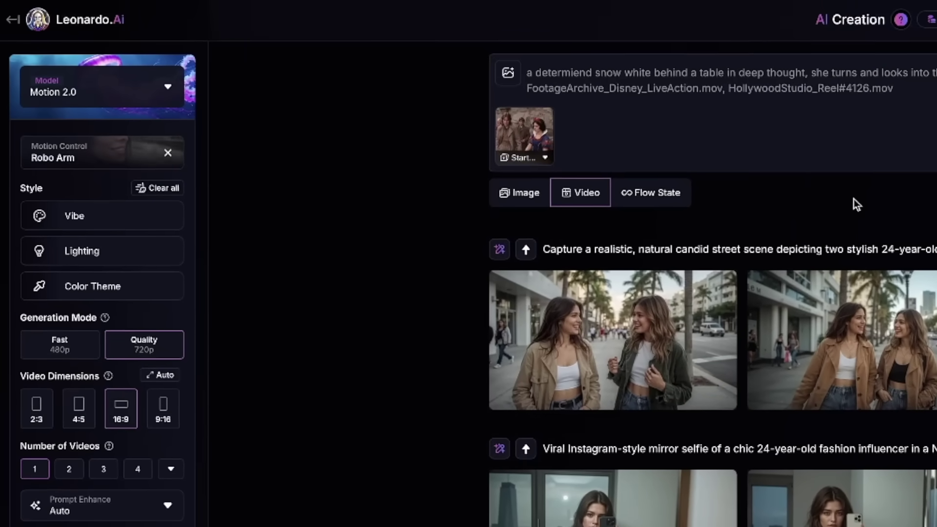
pyautogui.click(518, 71)
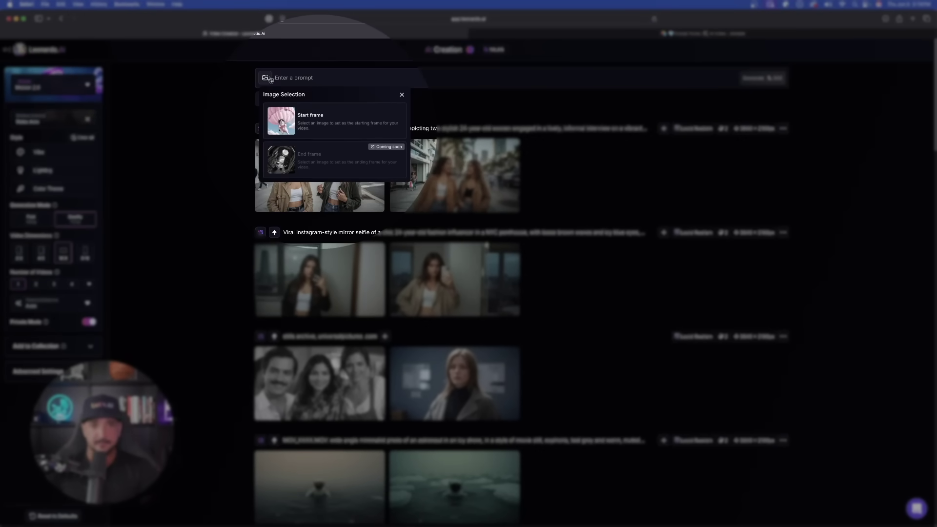
pyautogui.click(312, 120)
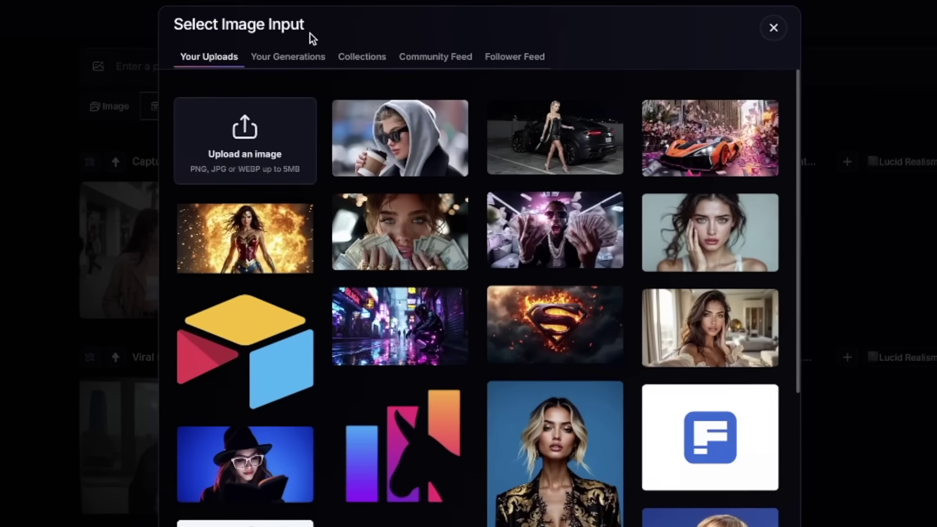
pyautogui.click(288, 57)
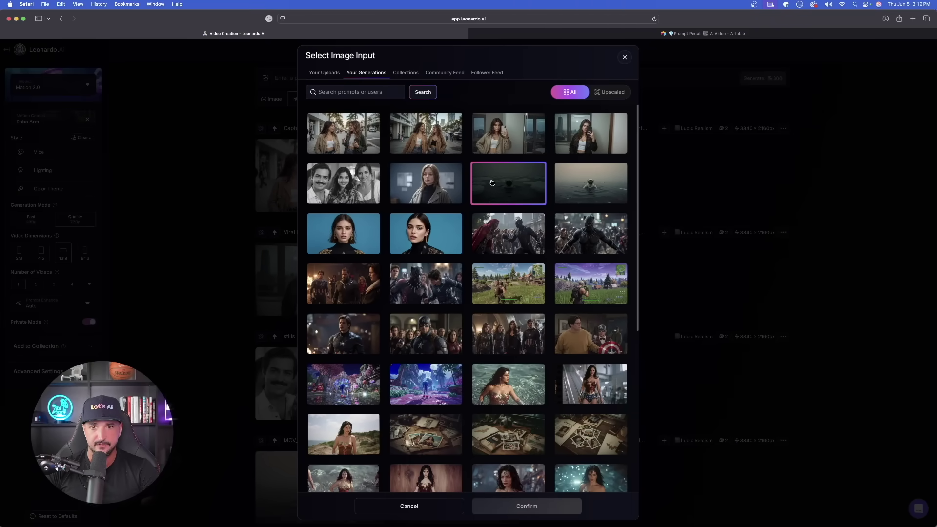
pyautogui.click(584, 185)
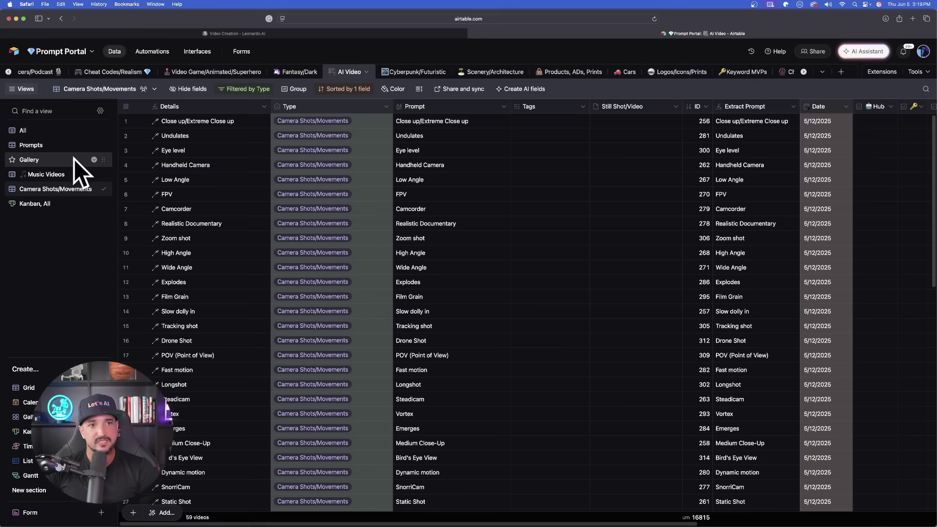
# In Gallery view, open record 355 'Slow dolly-in toward subject; nebula…' and select its prompt.
pyautogui.click(45, 161)
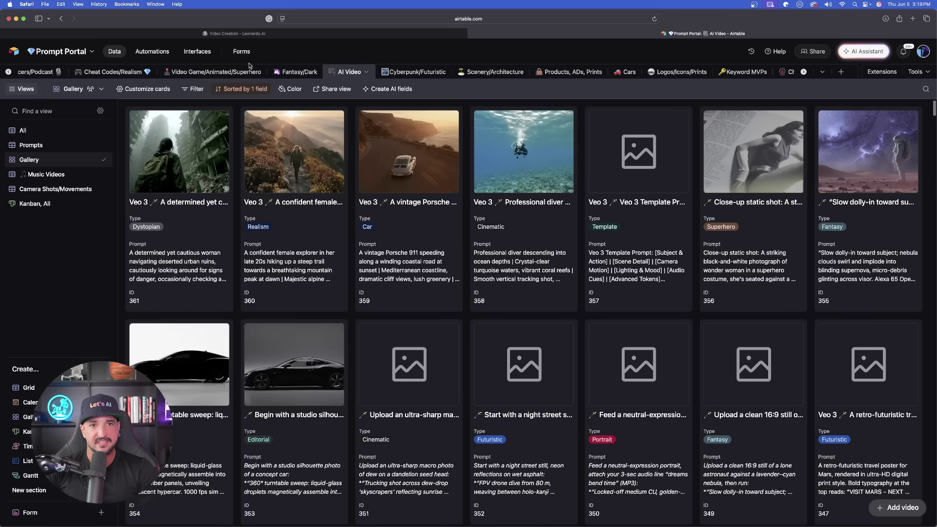
pyautogui.click(858, 268)
pyautogui.tripleClick(427, 228)
pyautogui.press('super+c')
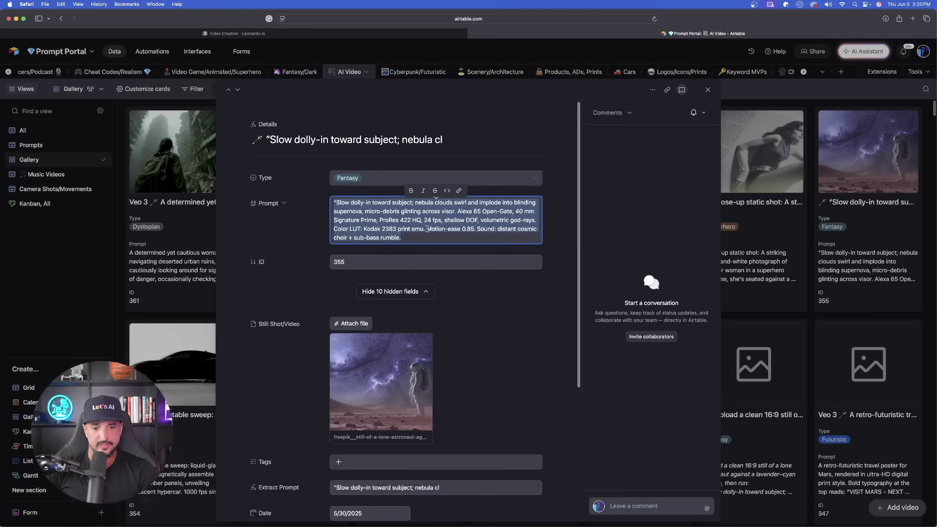
# Paste the 'Slow dolly-in toward subject; nebula clouds swirl…' prompt into Leonardo's video prompt box.
pyautogui.click(313, 34)
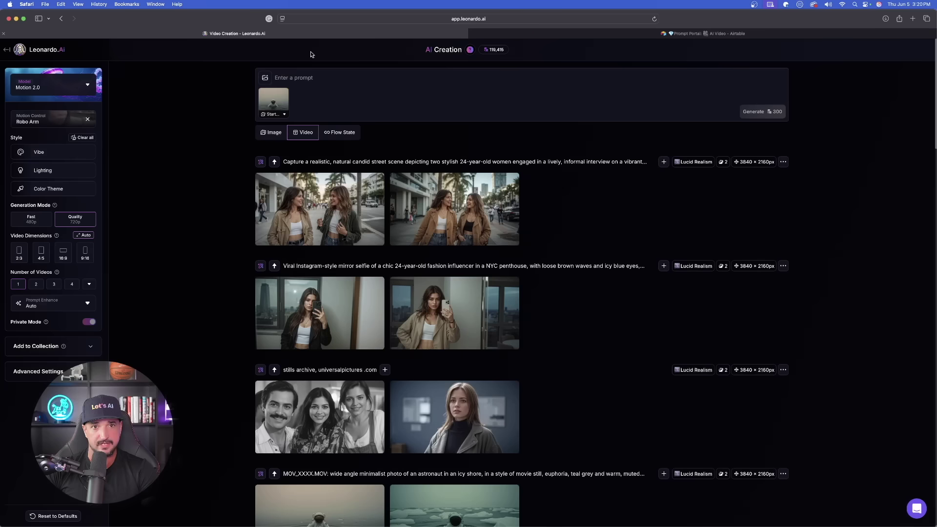
pyautogui.click(330, 78)
pyautogui.press('super+v')
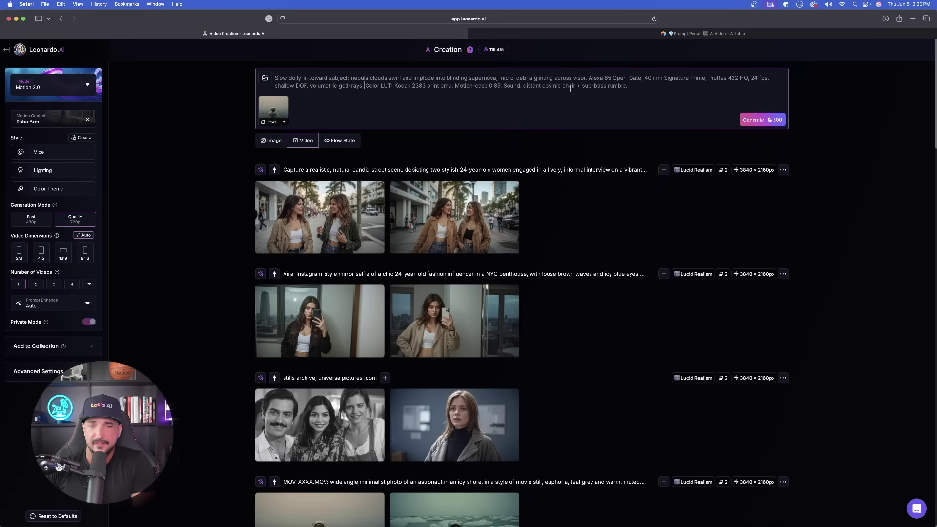
pyautogui.moveTo(590, 78); pyautogui.dragTo(644, 90)
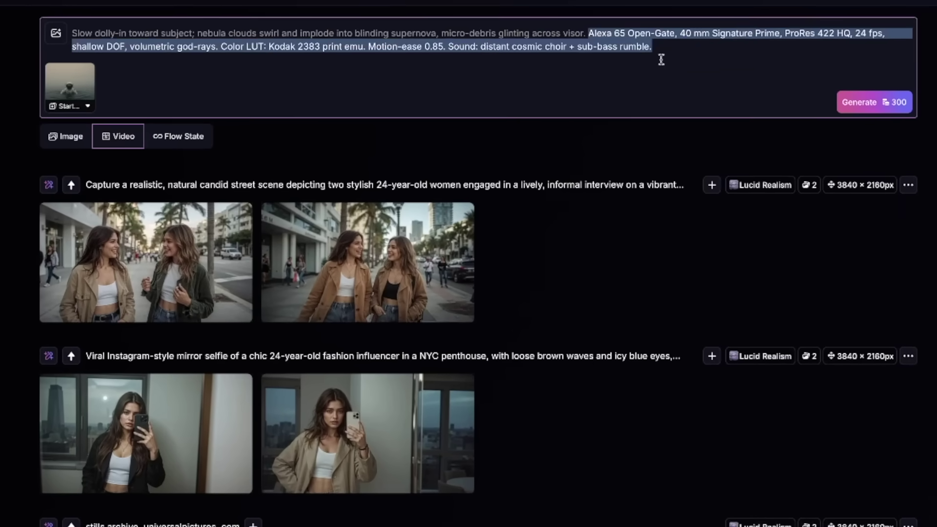
pyautogui.click(603, 81)
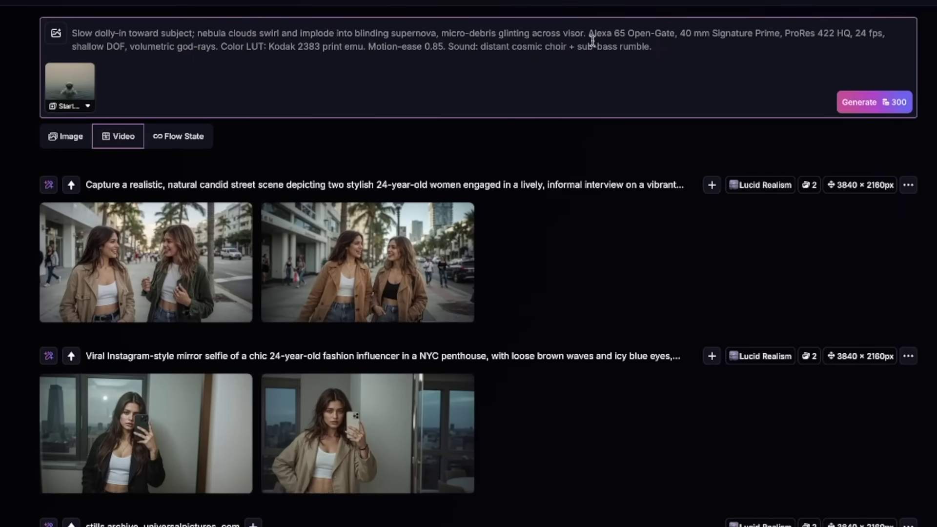